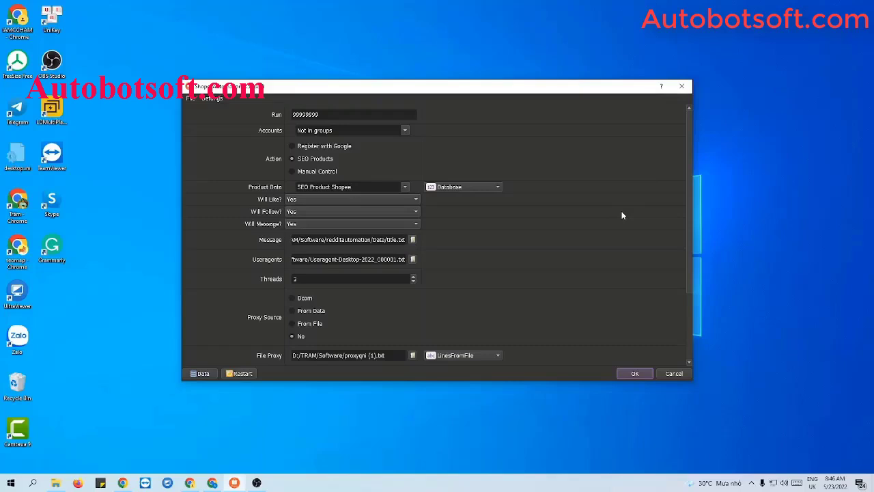
# Set the job's run count to 1000 and open the Database Manager.
pyautogui.click(331, 112)
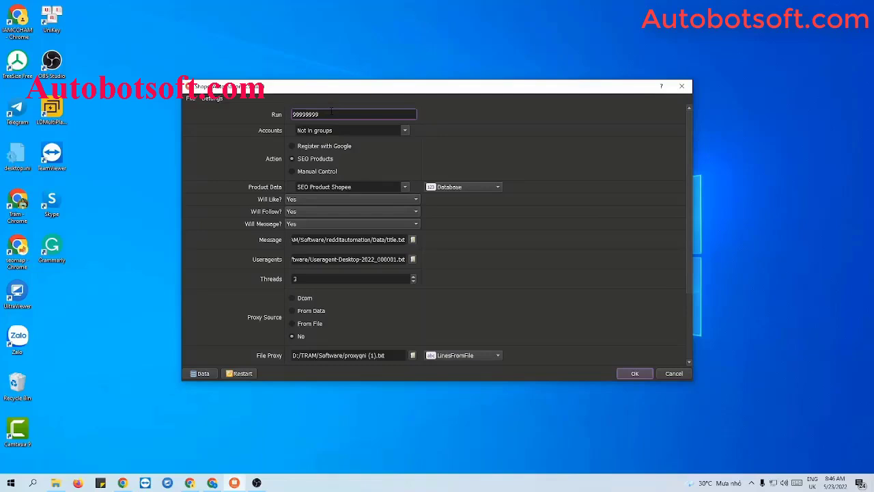
pyautogui.doubleClick(332, 114)
pyautogui.write('1000')
pyautogui.click(455, 134)
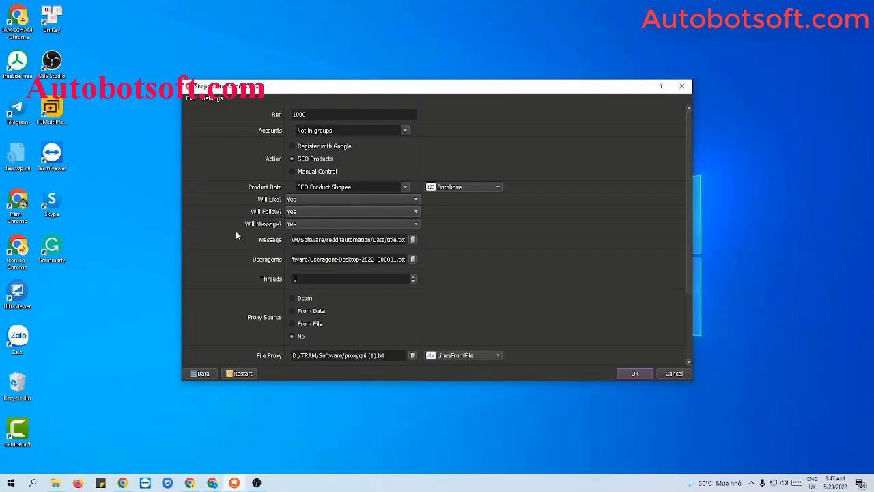
pyautogui.click(198, 373)
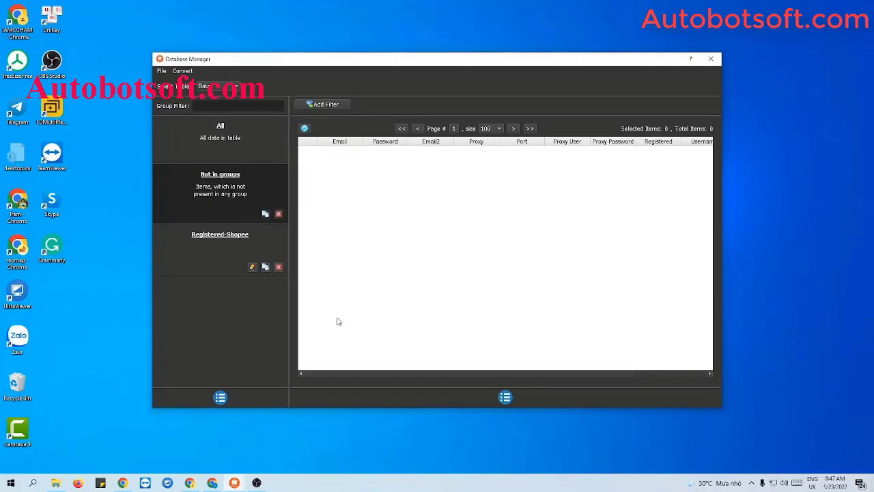
# Add a new account group named 'Tutorial' and select it.
pyautogui.click(221, 396)
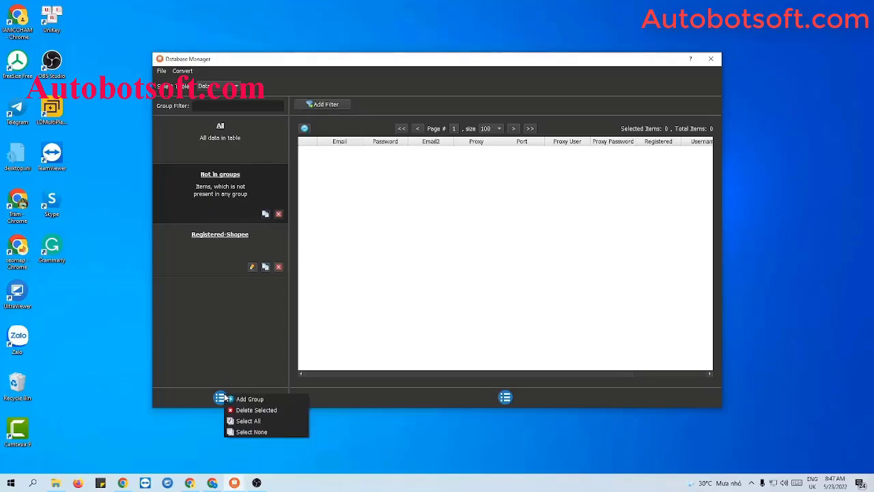
pyautogui.click(241, 398)
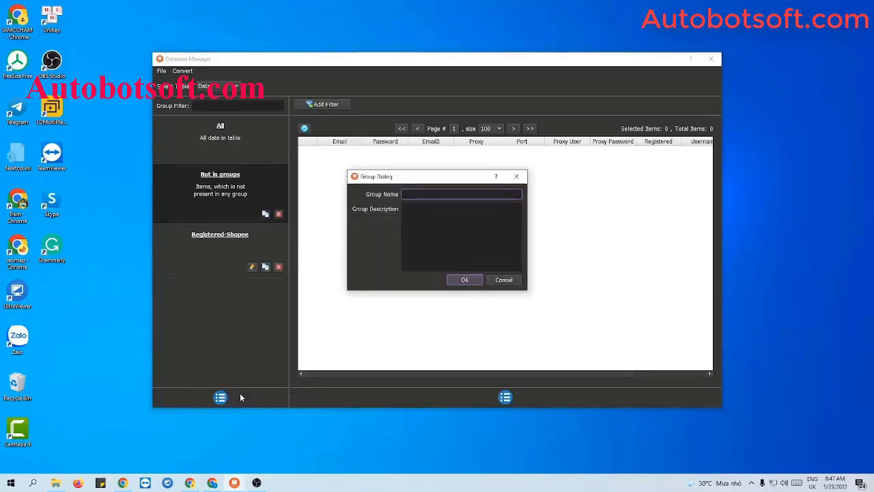
pyautogui.write('Tutorial')
pyautogui.click(466, 283)
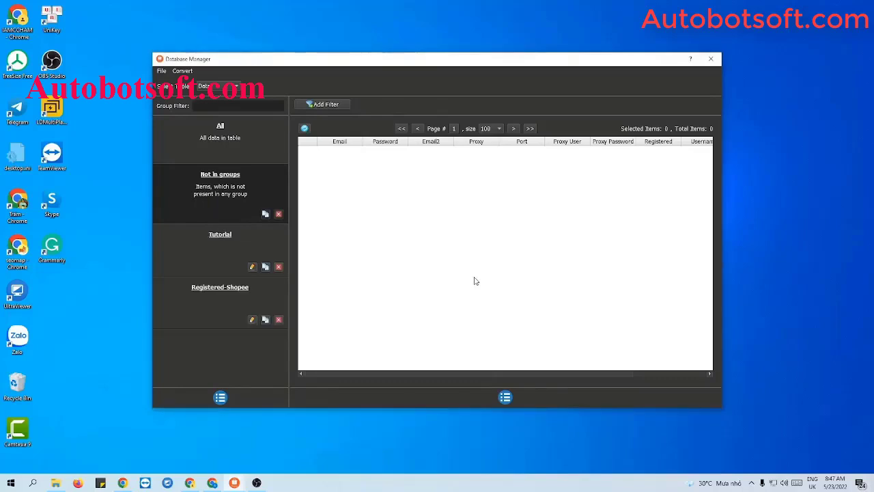
pyautogui.click(232, 242)
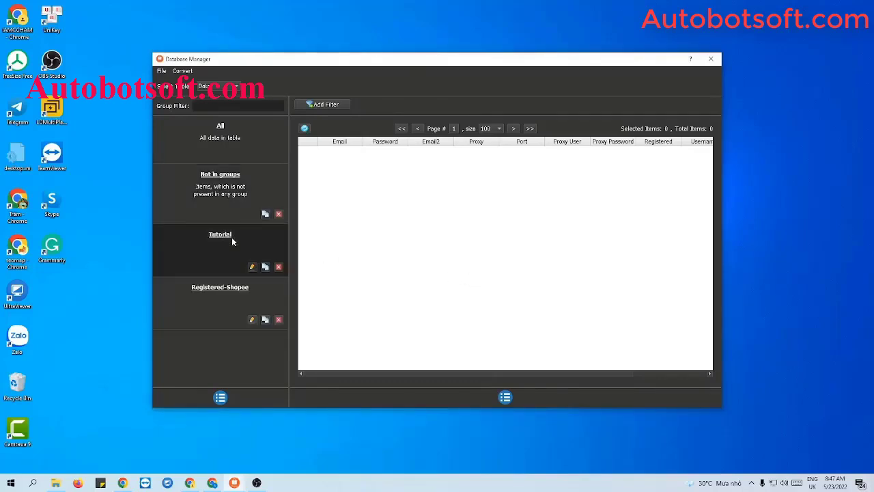
pyautogui.click(506, 397)
# Start a new account item with its e-mail, password and backup e-mail.
pyautogui.click(523, 400)
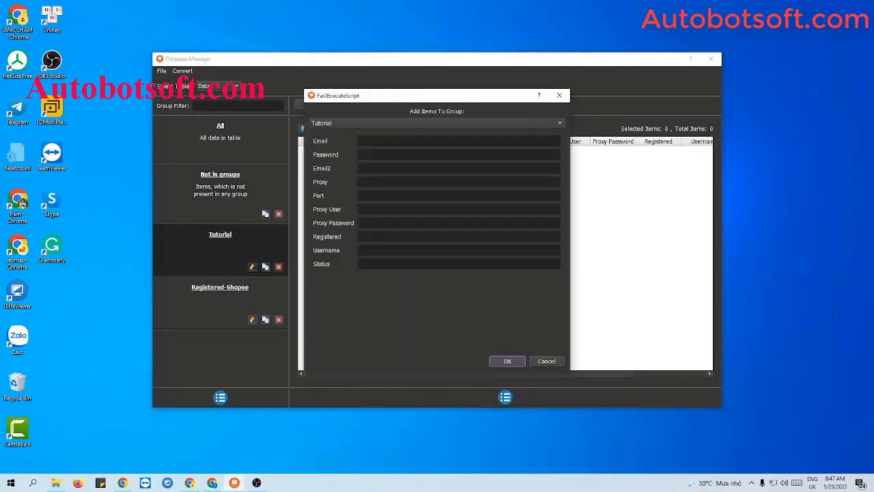
pyautogui.click(458, 141)
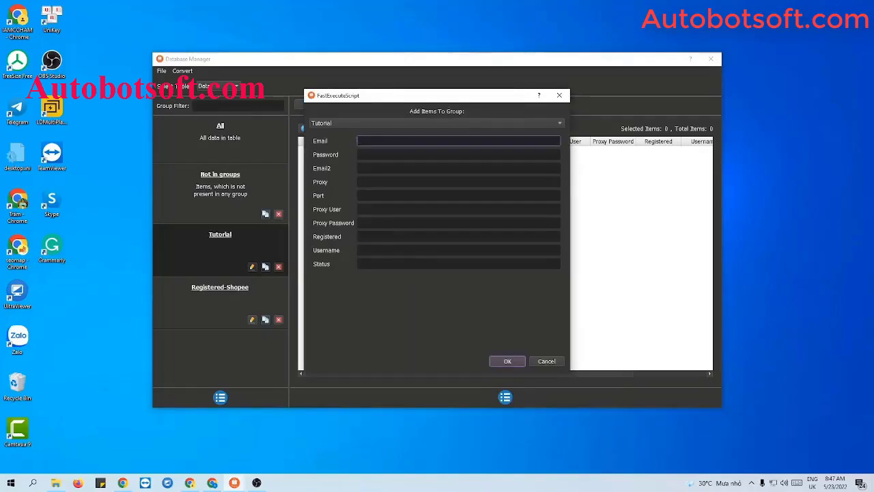
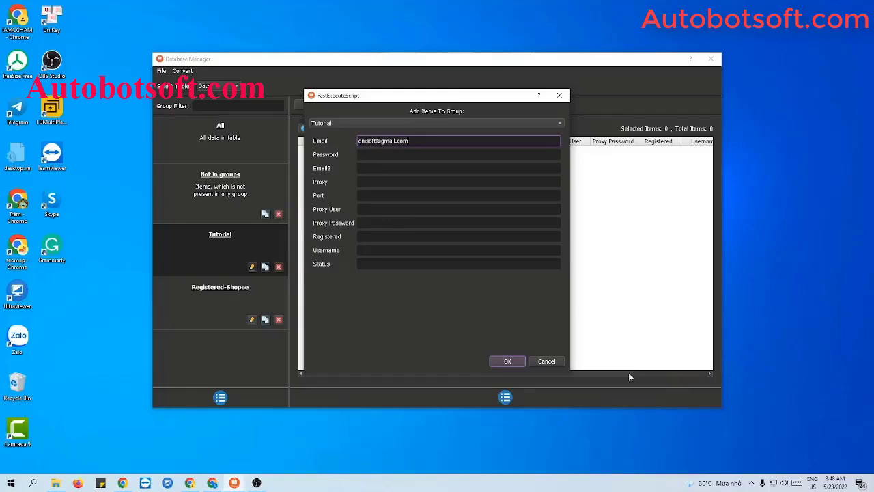
pyautogui.click(358, 154)
pyautogui.write('12345678')
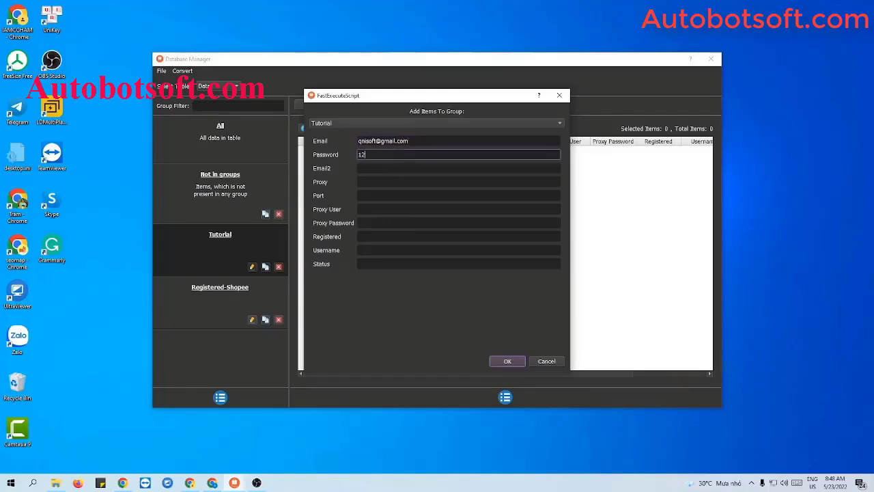
pyautogui.click(396, 170)
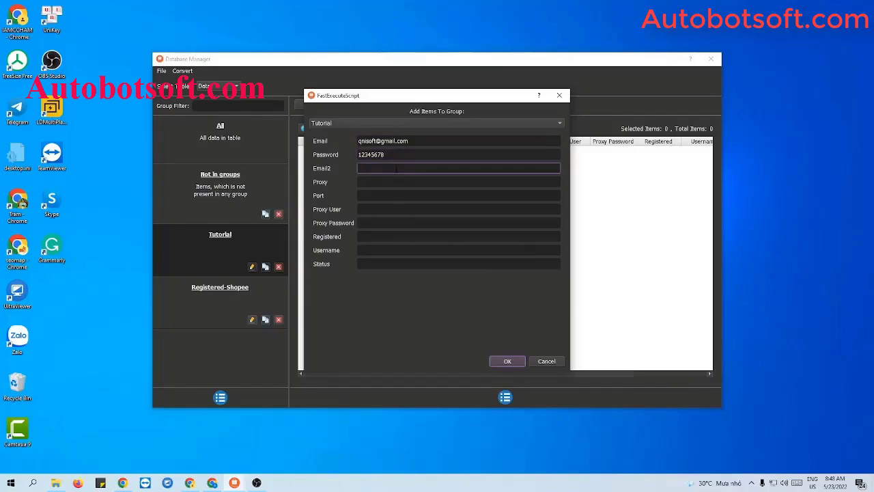
# Enter proxy 116.110.532.40 with port 3128 and save the account to Tutorial.
pyautogui.click(390, 181)
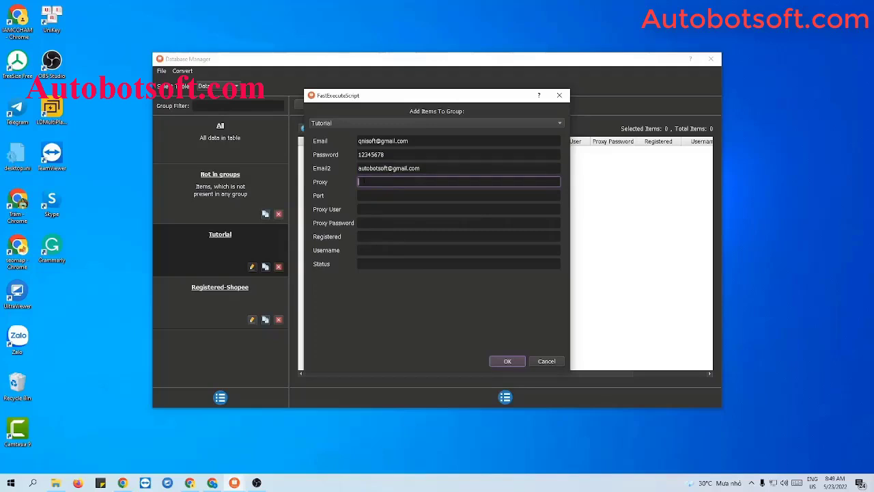
pyautogui.write('116.110.532.40')
pyautogui.click(383, 194)
pyautogui.write('3128')
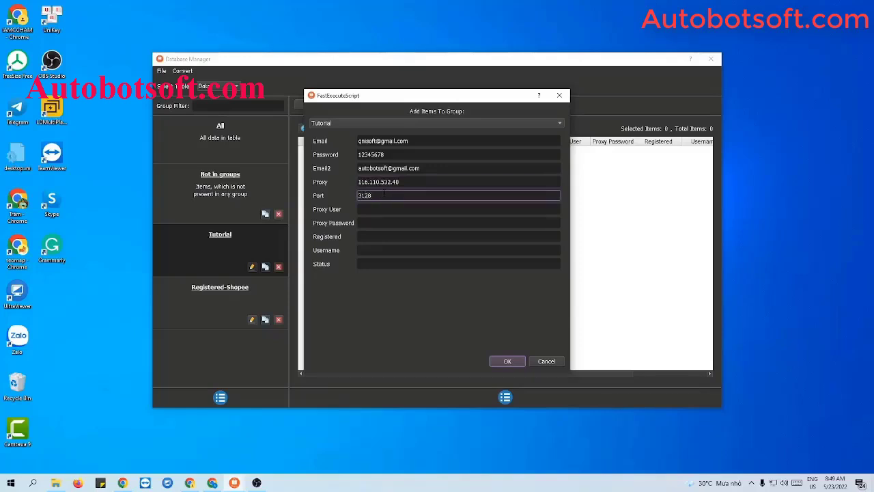
pyautogui.click(366, 207)
pyautogui.click(364, 222)
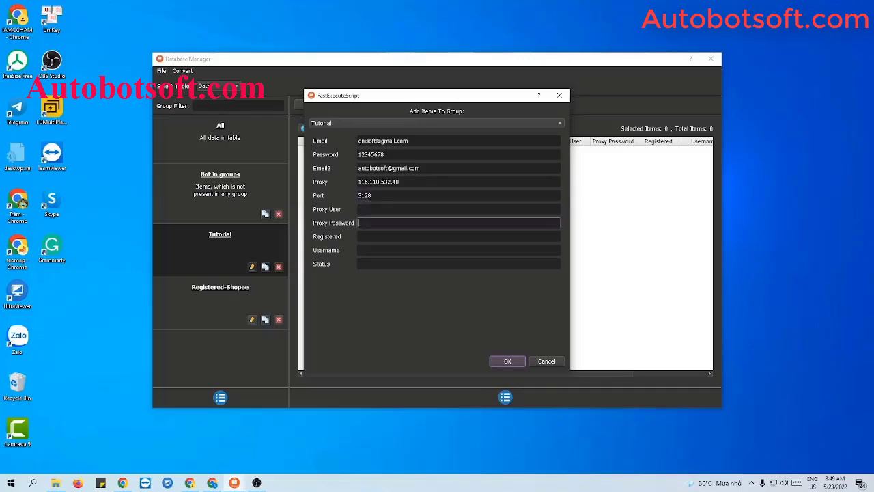
pyautogui.click(367, 237)
pyautogui.click(366, 250)
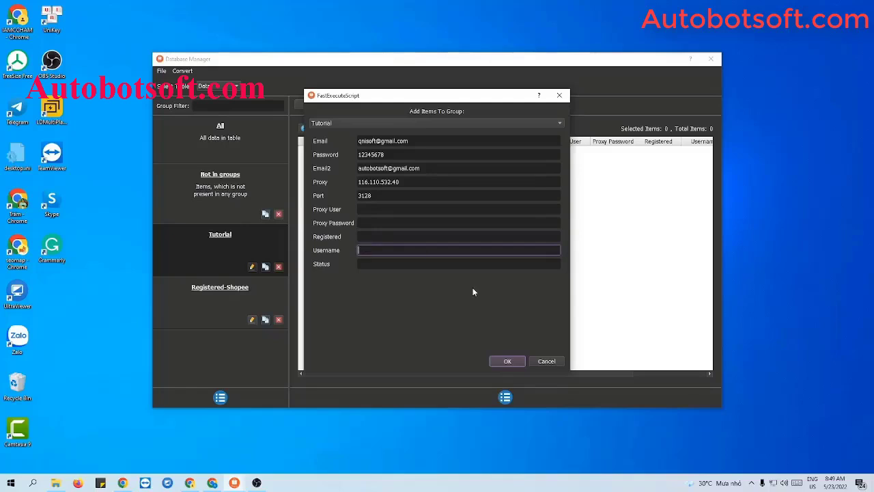
pyautogui.click(507, 361)
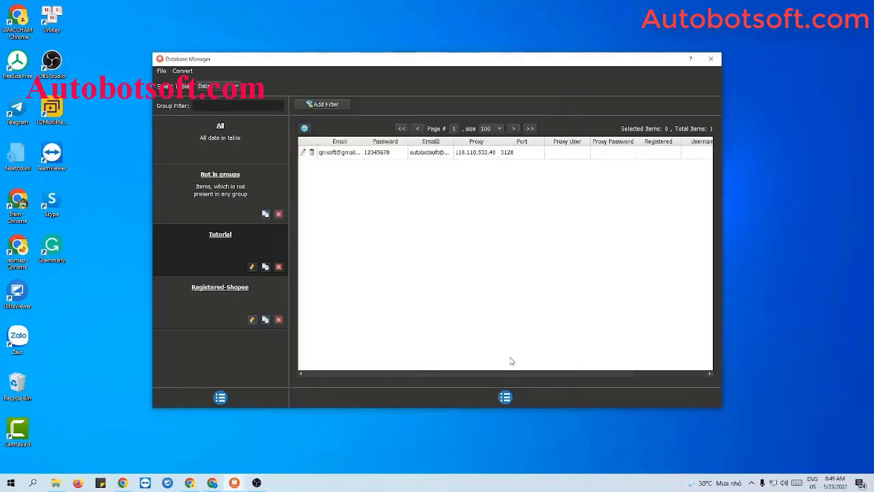
# Open a blank Add Item form again and close it without adding anything.
pyautogui.click(506, 399)
pyautogui.click(516, 403)
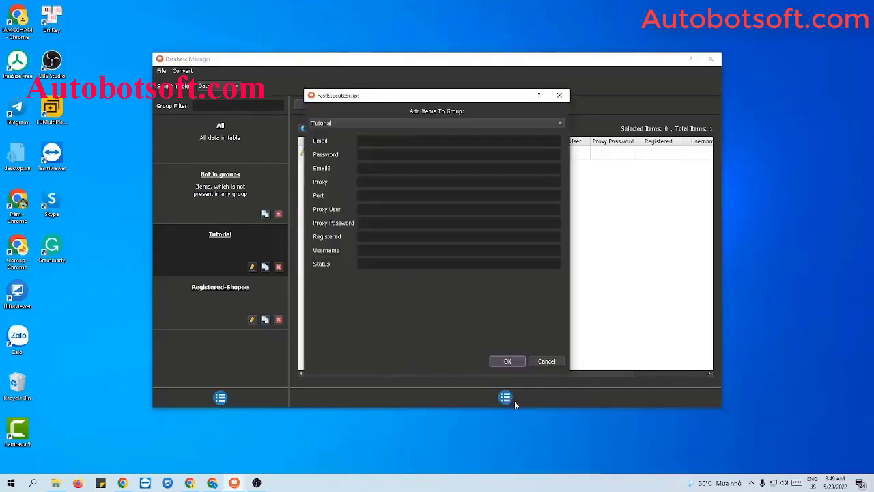
pyautogui.click(560, 95)
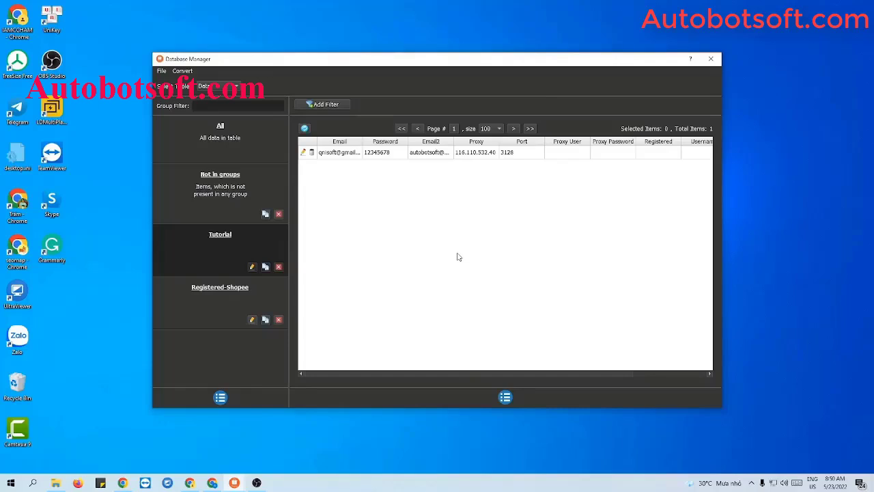
# Create an empty accounts.txt in the Shopee-Automaiton folder and open it in Notepad++.
pyautogui.click(56, 482)
pyautogui.rightClick(109, 298)
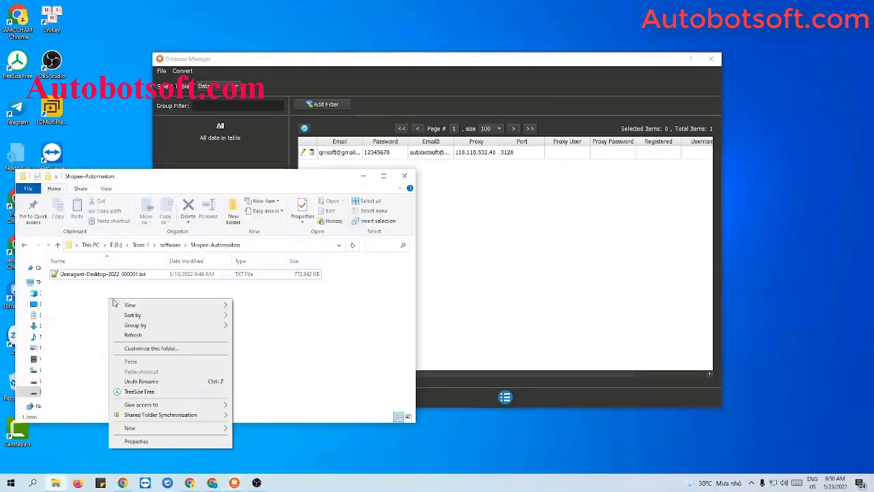
pyautogui.moveTo(130, 428)
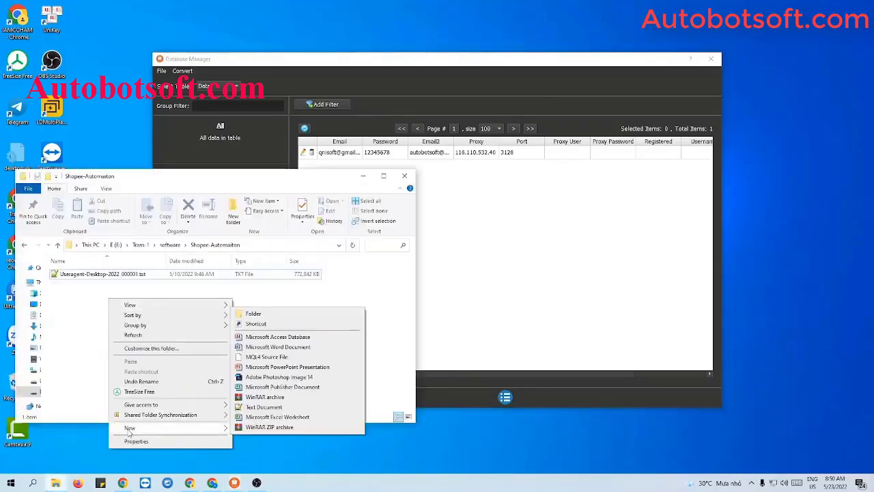
pyautogui.click(238, 406)
pyautogui.write('accounts.txt')
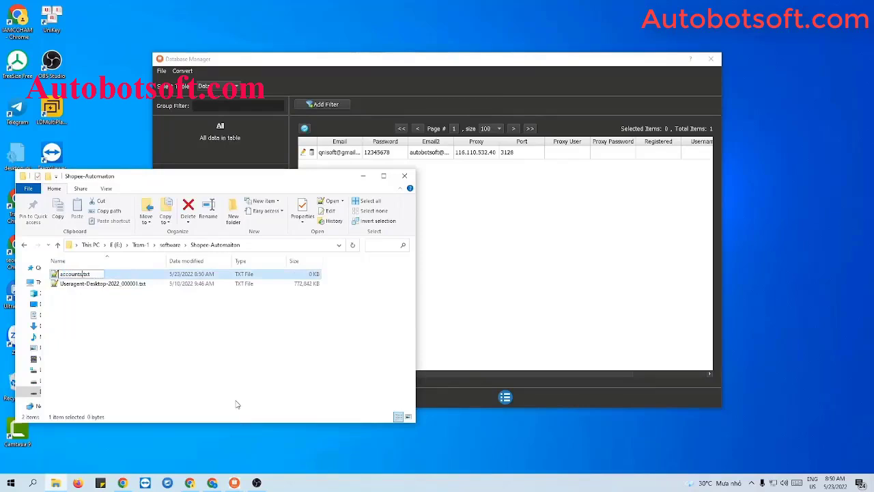
pyautogui.press('Return')
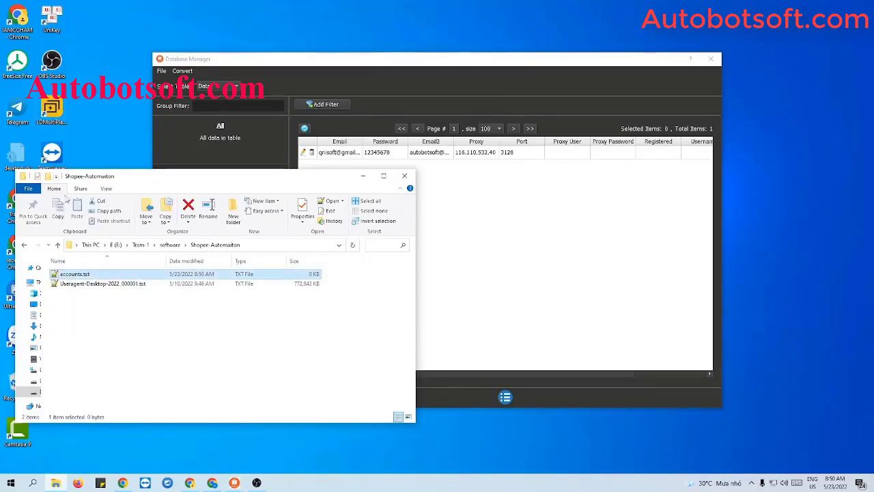
pyautogui.doubleClick(94, 275)
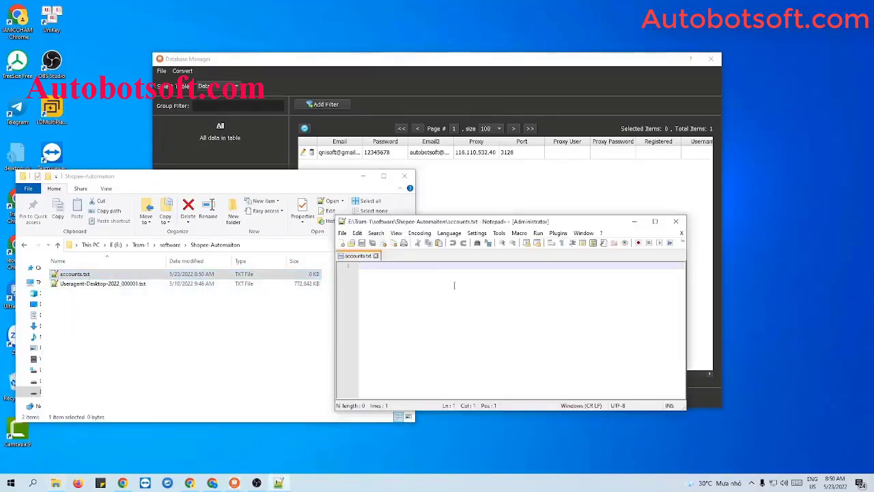
# Write one account line (e-mails, password, proxy 116.110.532.40:3128) and save accounts.txt.
pyautogui.click(363, 175)
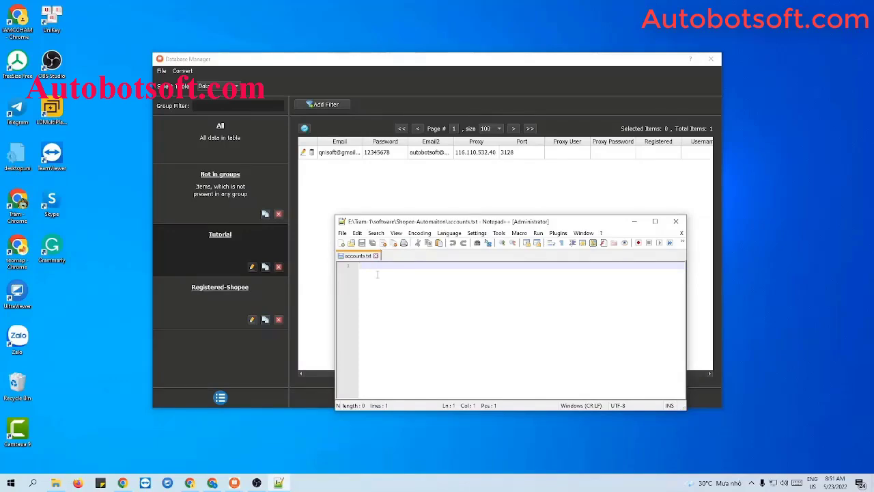
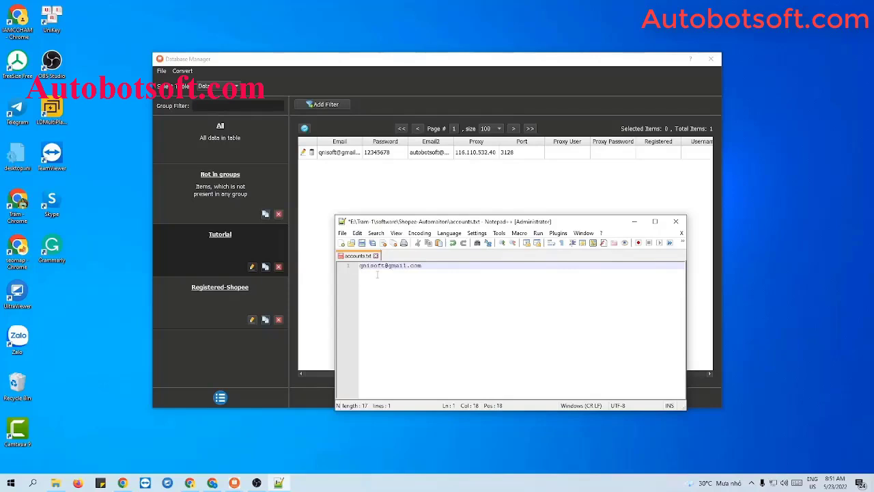
pyautogui.write(',12345678')
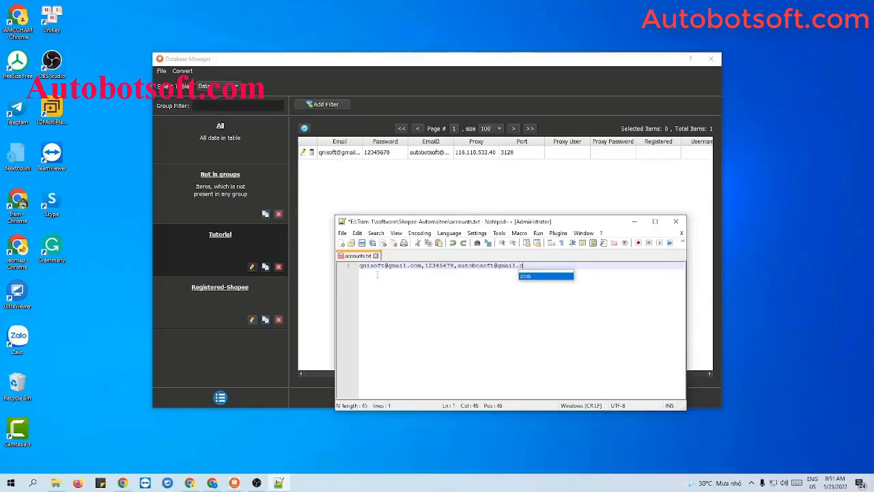
pyautogui.write(',')
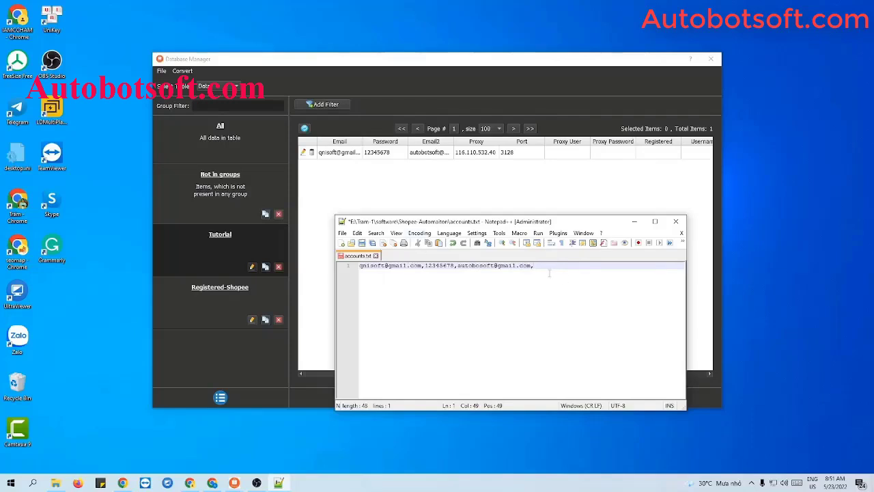
pyautogui.write('116.110.532.40:3128')
pyautogui.press('Return')
pyautogui.press('Return')
pyautogui.press('Return')
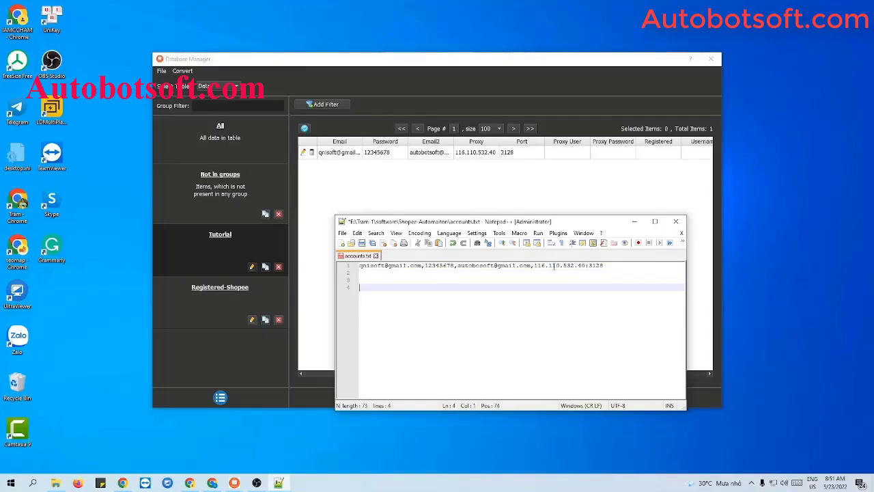
pyautogui.press('BackSpace')
pyautogui.press('BackSpace')
pyautogui.press('BackSpace')
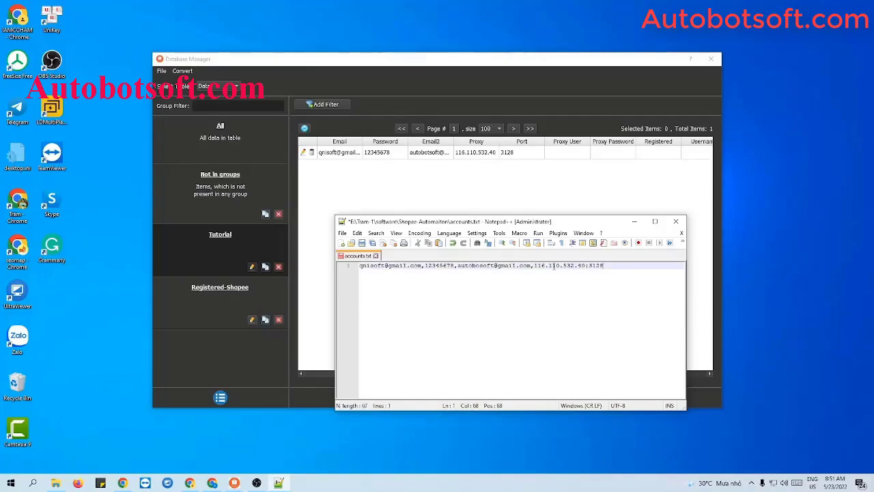
pyautogui.click(362, 243)
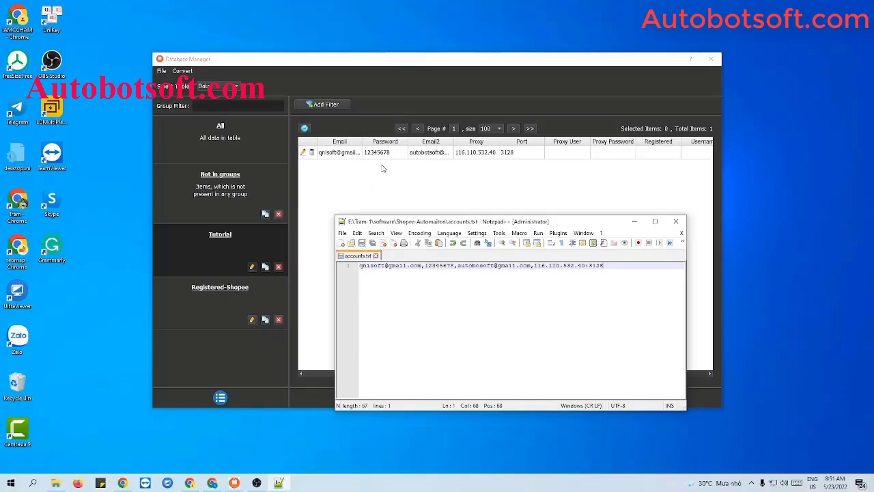
pyautogui.click(183, 71)
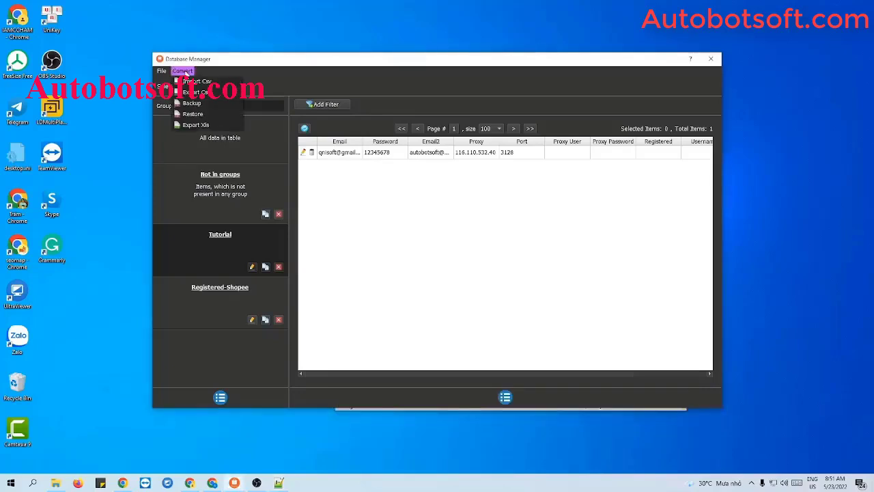
# Import accounts.txt via Import Csv, then clear the new Csv group's name.
pyautogui.click(209, 82)
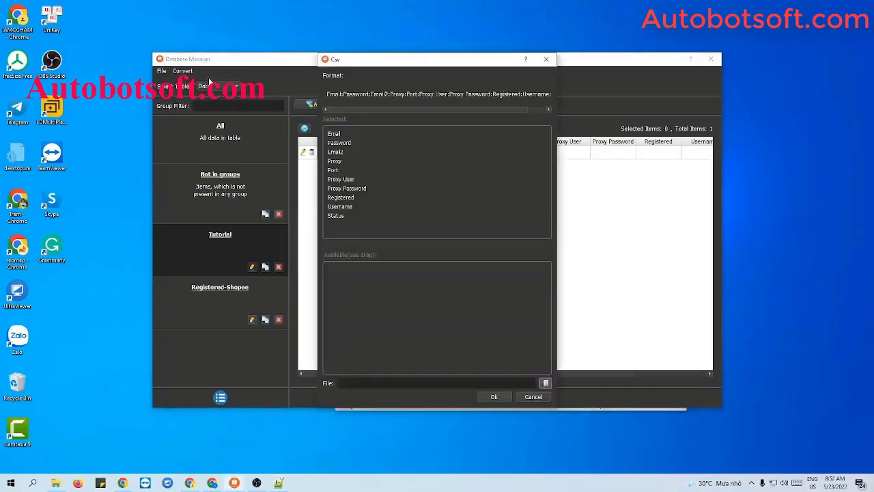
pyautogui.click(547, 383)
pyautogui.click(424, 135)
pyautogui.click(675, 325)
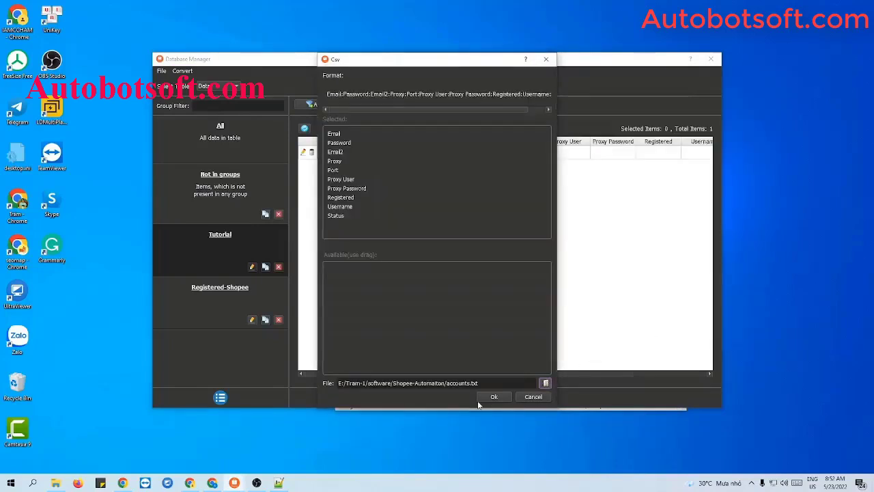
pyautogui.click(485, 397)
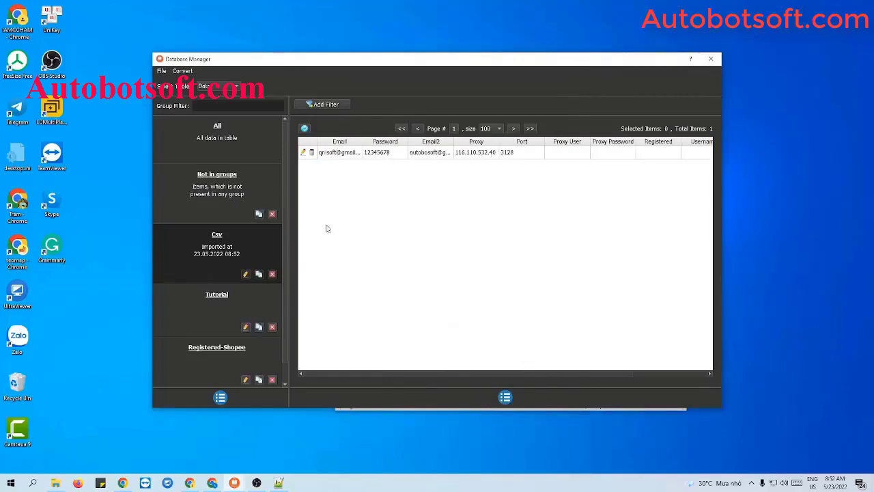
pyautogui.click(246, 274)
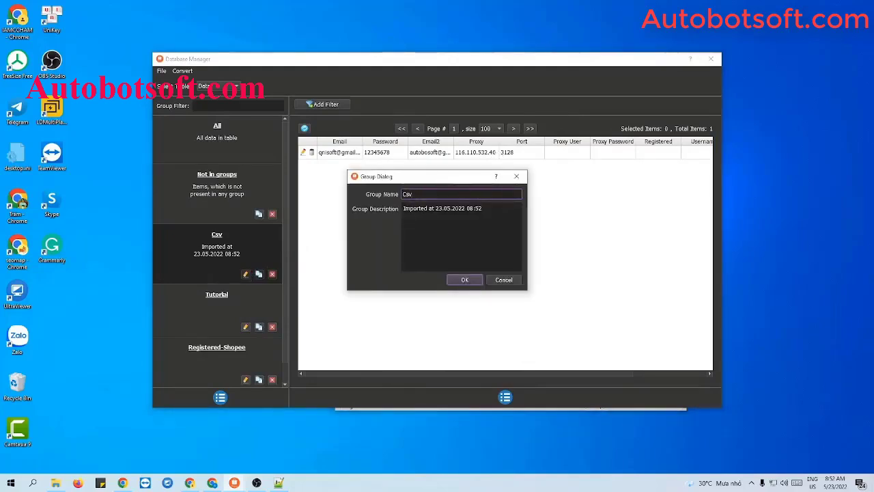
pyautogui.press('BackSpace')
pyautogui.press('BackSpace')
pyautogui.press('BackSpace')
# Name the group 'Tutorial 2', close the Database Manager and hide Notepad++.
pyautogui.write('Tutorial ')
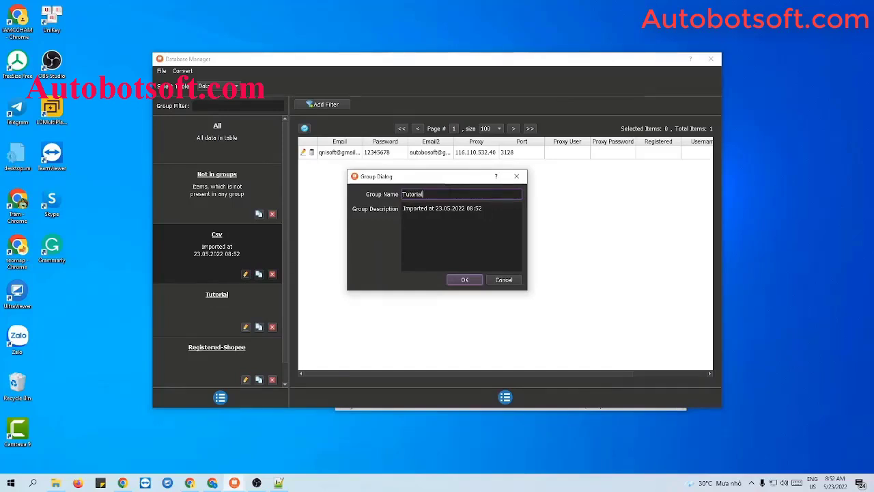
pyautogui.write('2')
pyautogui.click(459, 280)
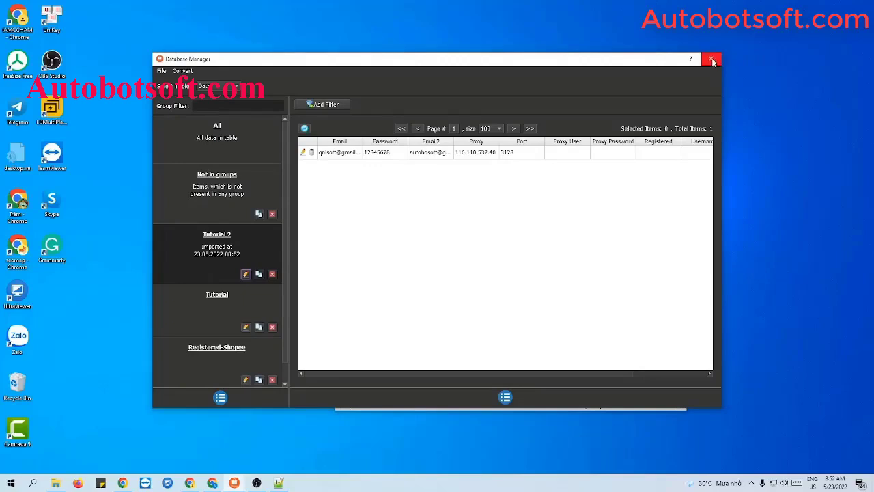
pyautogui.click(712, 61)
pyautogui.click(635, 221)
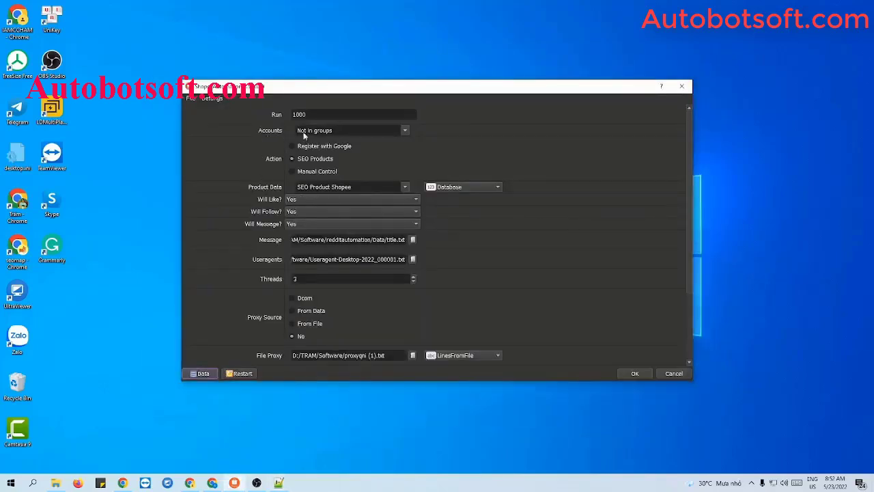
# Run SEO Products on the Tutorial group only, with Will Like? set to No.
pyautogui.click(404, 130)
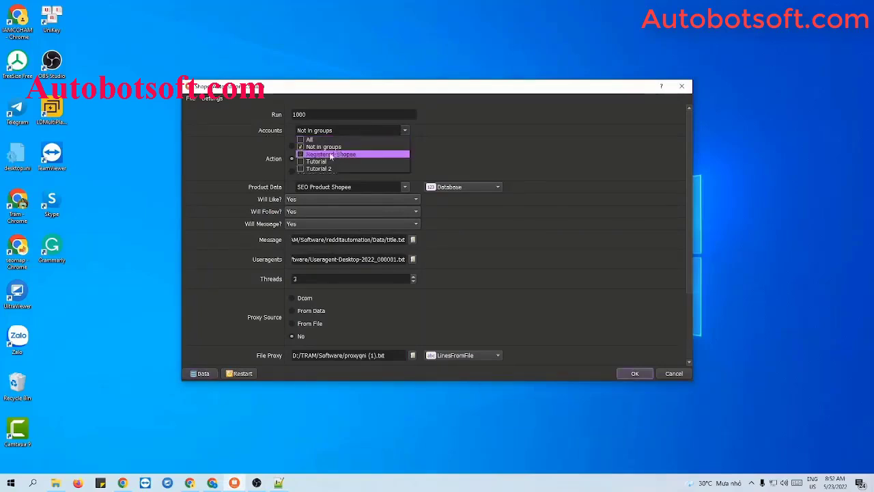
pyautogui.click(300, 161)
pyautogui.click(301, 147)
pyautogui.click(503, 138)
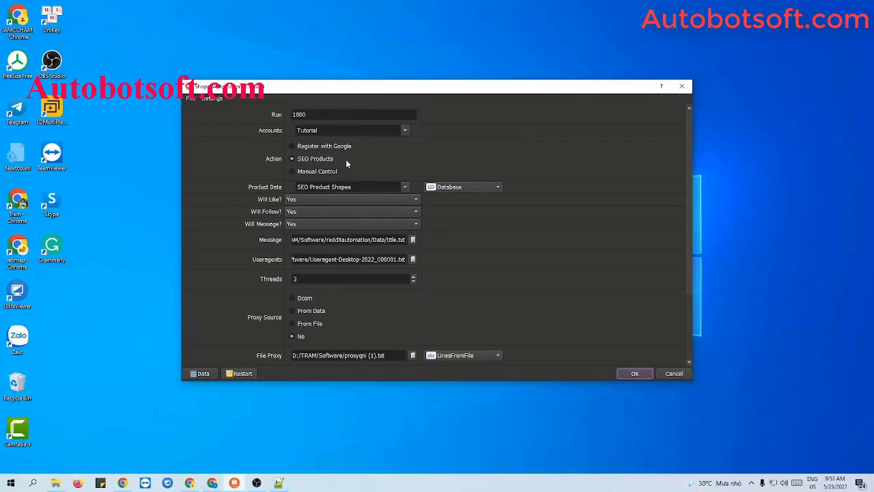
pyautogui.click(292, 147)
pyautogui.click(301, 200)
pyautogui.click(299, 211)
# Load Useragent-Desktop-2022_000001.txt as the user agents file and select the Threads value.
pyautogui.click(56, 483)
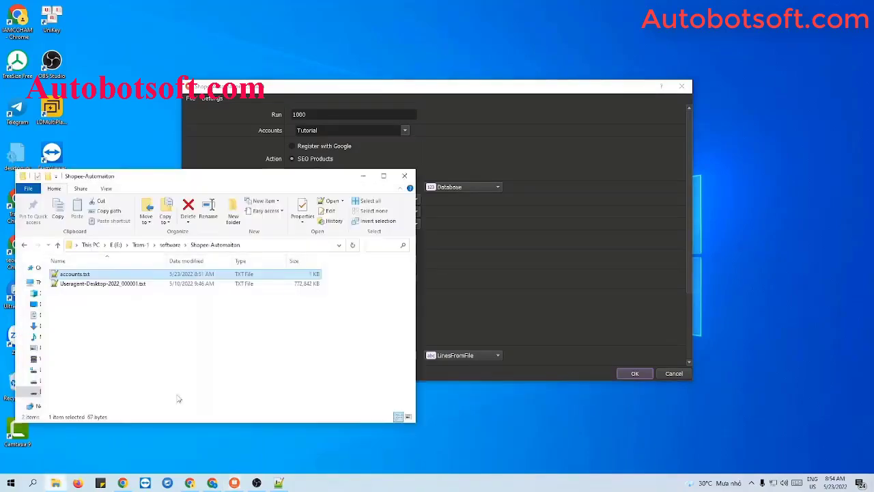
pyautogui.click(362, 175)
pyautogui.click(412, 259)
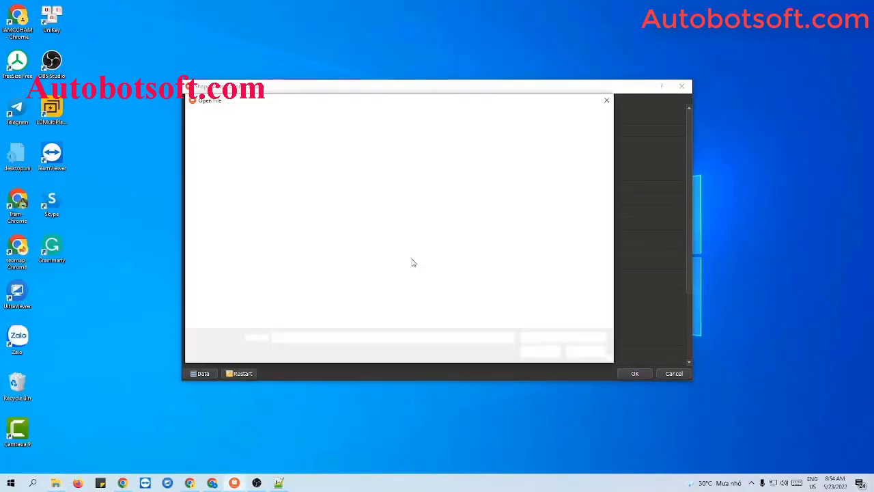
pyautogui.click(319, 169)
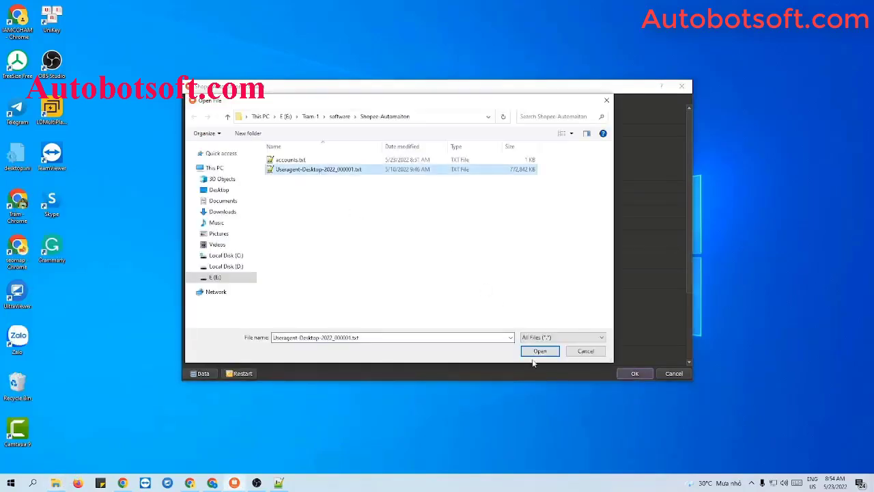
pyautogui.click(534, 352)
pyautogui.scroll(-1, 504, 277)
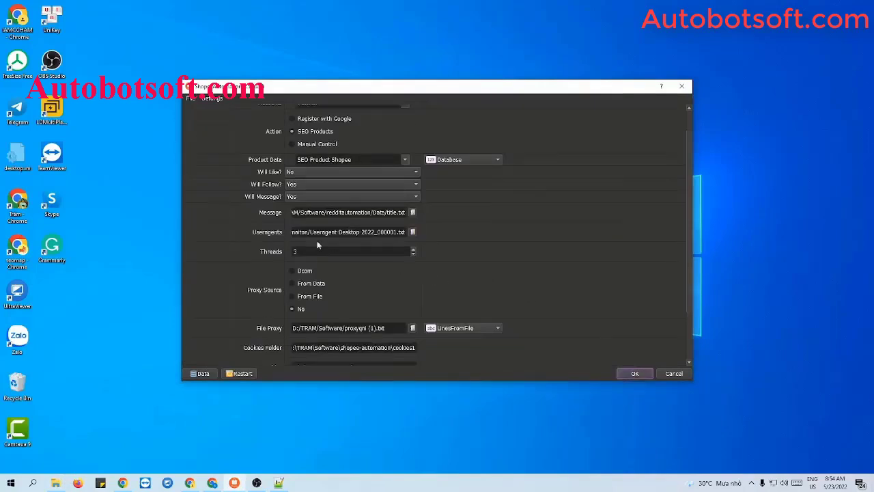
pyautogui.doubleClick(295, 252)
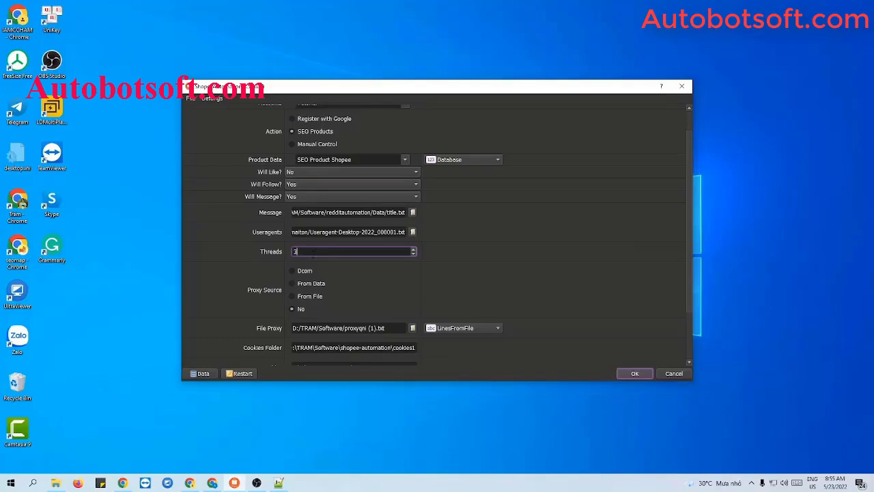
# Switch Proxy Source to From File, keeping LinesFromFile as the file proxy mode.
pyautogui.scroll(-2, 366, 279)
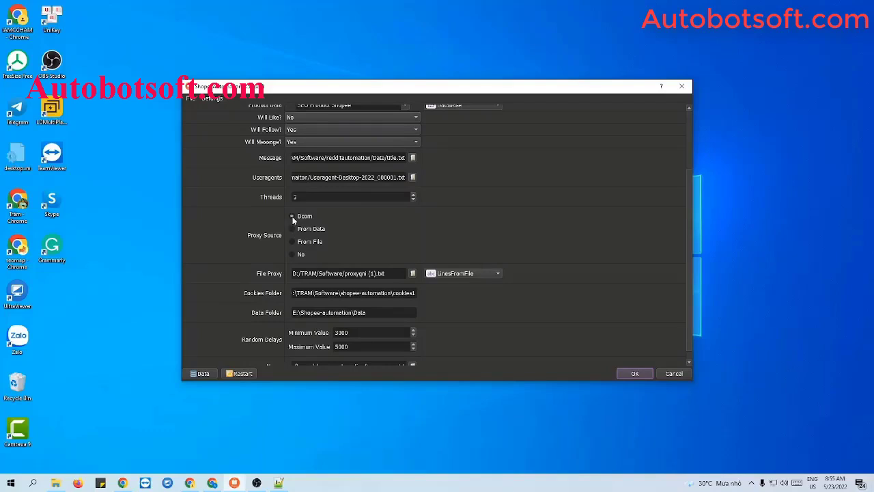
pyautogui.click(292, 217)
pyautogui.click(292, 229)
pyautogui.click(203, 373)
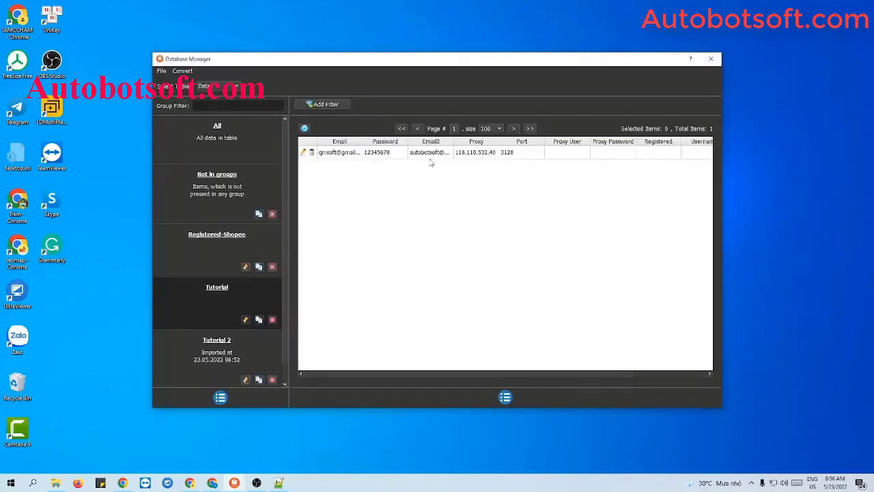
pyautogui.click(711, 59)
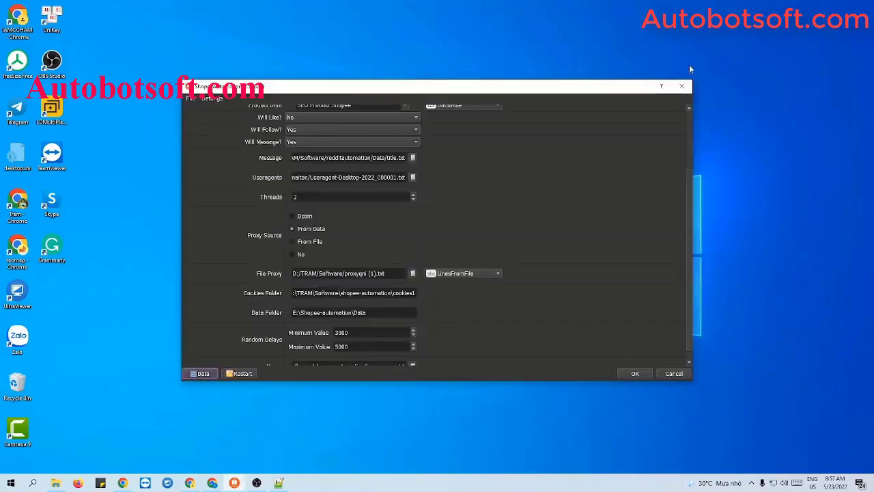
pyautogui.click(292, 242)
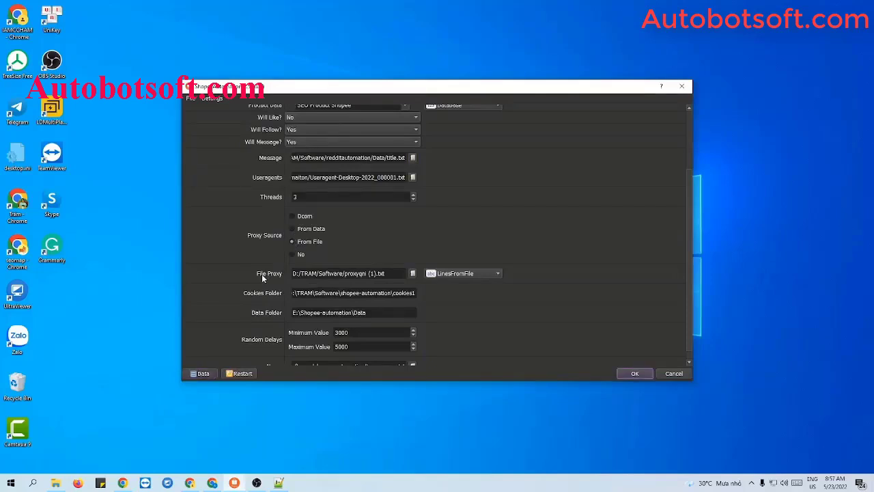
pyautogui.click(450, 276)
pyautogui.click(451, 274)
# Create a new text document named proxies.txt in Shopee-Automaiton and open it in Notepad++.
pyautogui.click(55, 483)
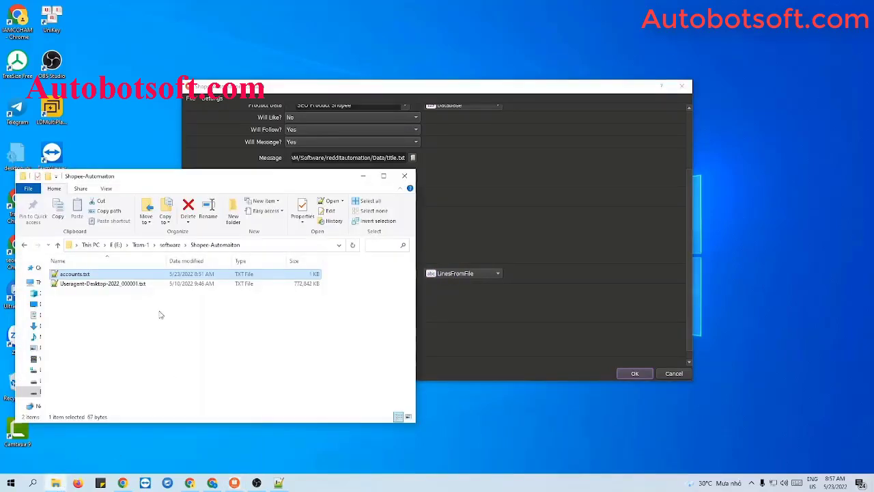
pyautogui.rightClick(137, 302)
pyautogui.moveTo(162, 430)
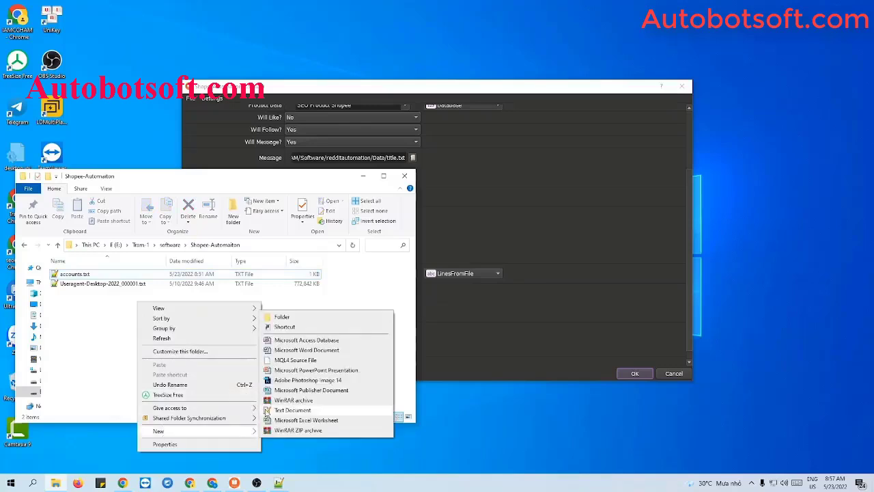
pyautogui.click(267, 409)
pyautogui.write('pro')
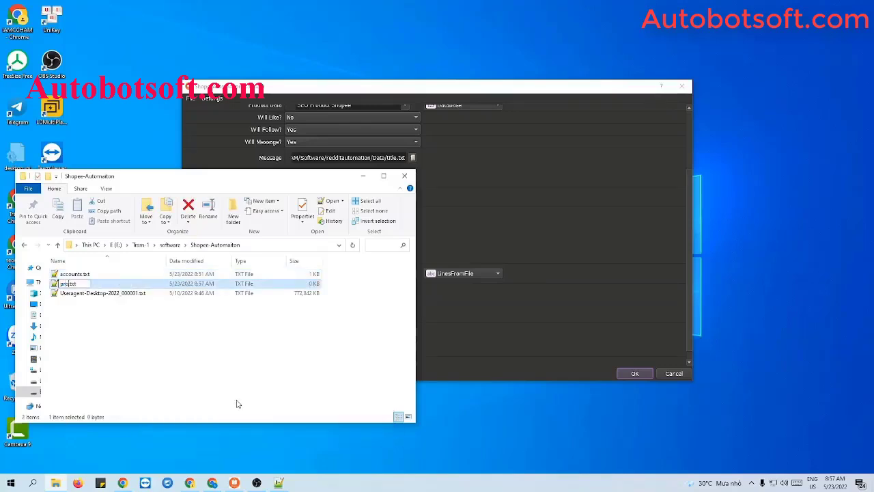
pyautogui.write('xies')
pyautogui.press('Return')
pyautogui.doubleClick(81, 283)
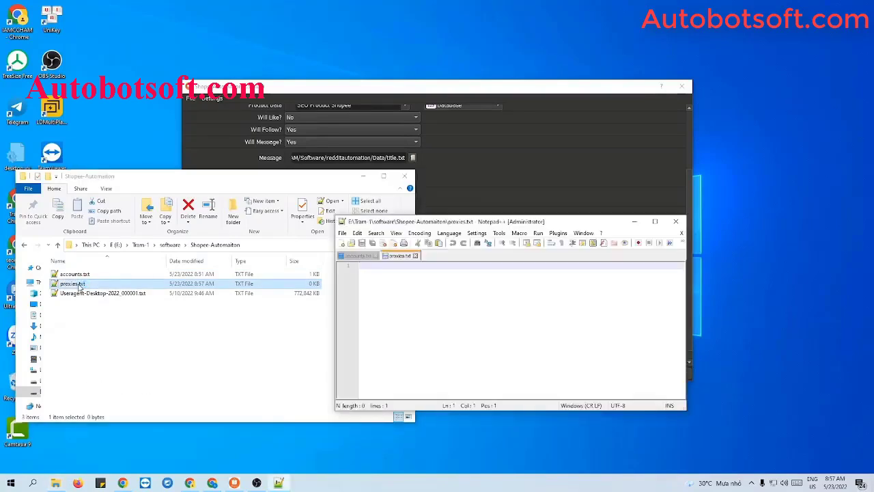
# Paste the 30 proxy lines (IP:3128) into proxies.txt, save, and minimize Notepad++.
pyautogui.click(364, 180)
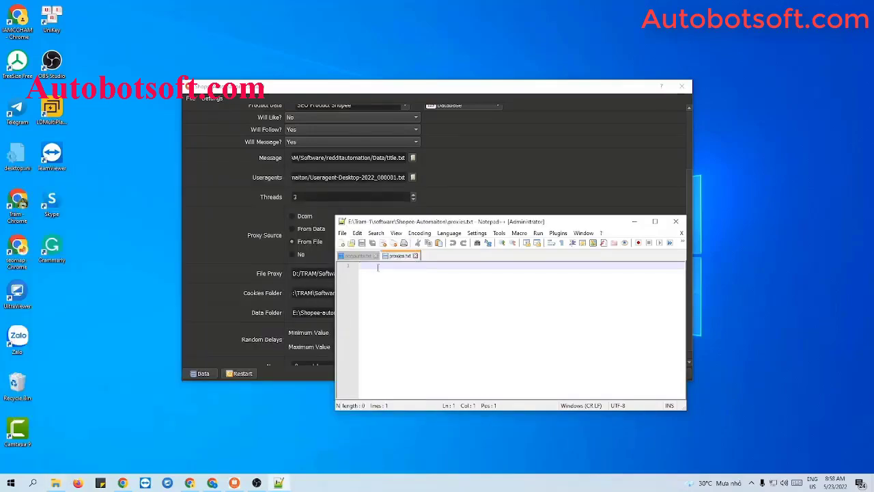
pyautogui.hotkey('ctrl', 'v')
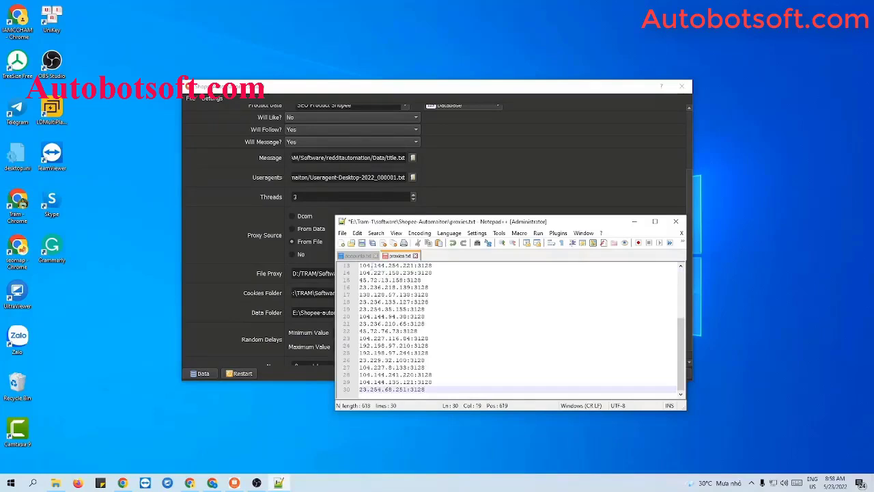
pyautogui.click(361, 242)
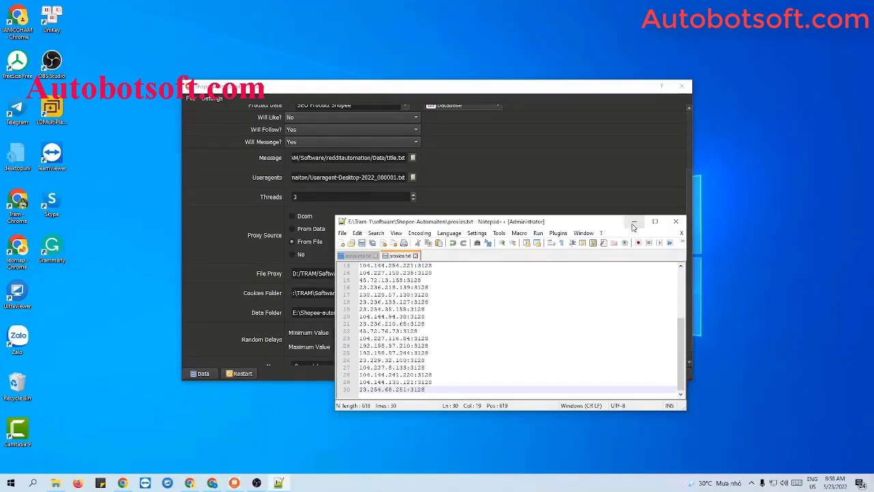
pyautogui.click(634, 222)
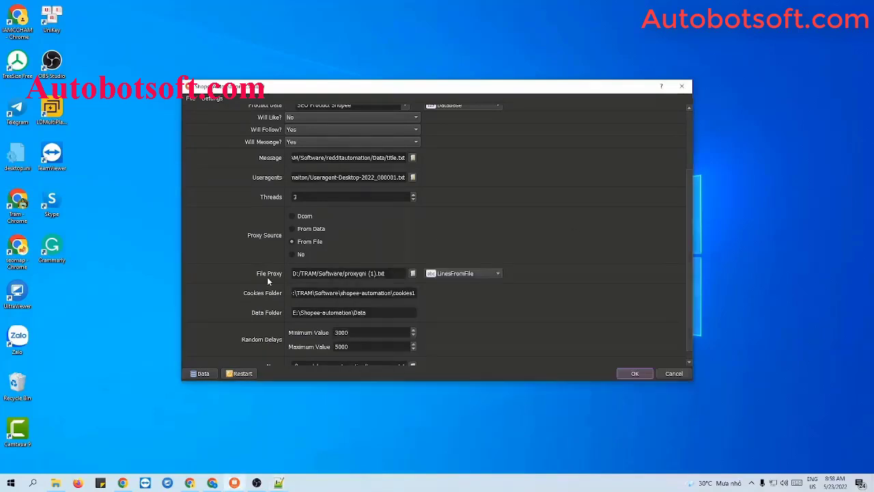
# Select proxies.txt as the File Proxy file.
pyautogui.click(413, 274)
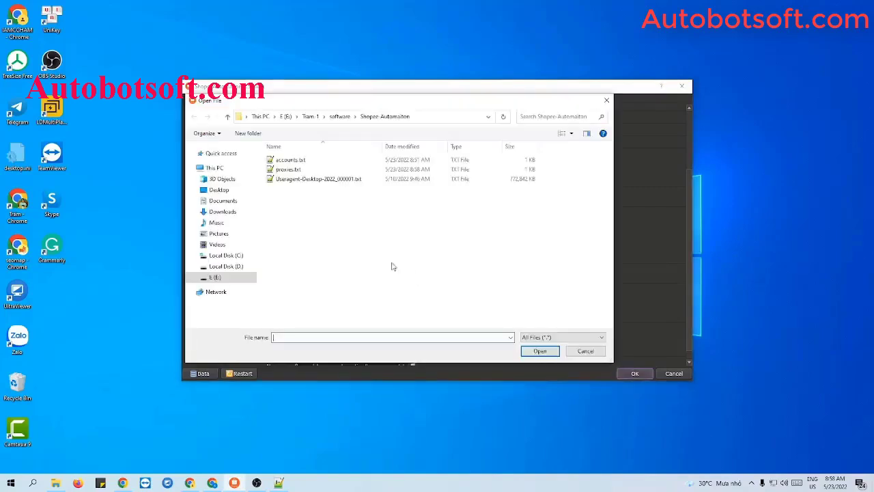
pyautogui.click(416, 168)
pyautogui.click(541, 351)
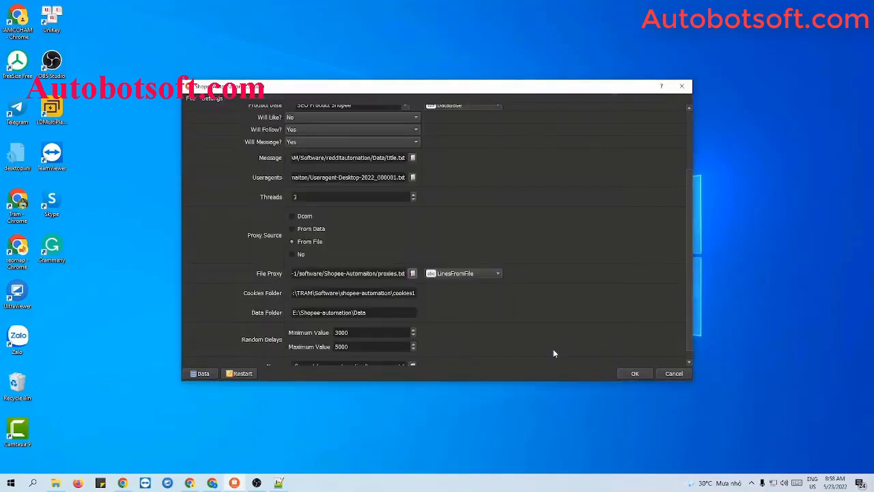
# Switch File Proxy to LinesFromUrl, paste the trangtimviec.com proxy URL, and set Proxy Source to No.
pyautogui.click(480, 274)
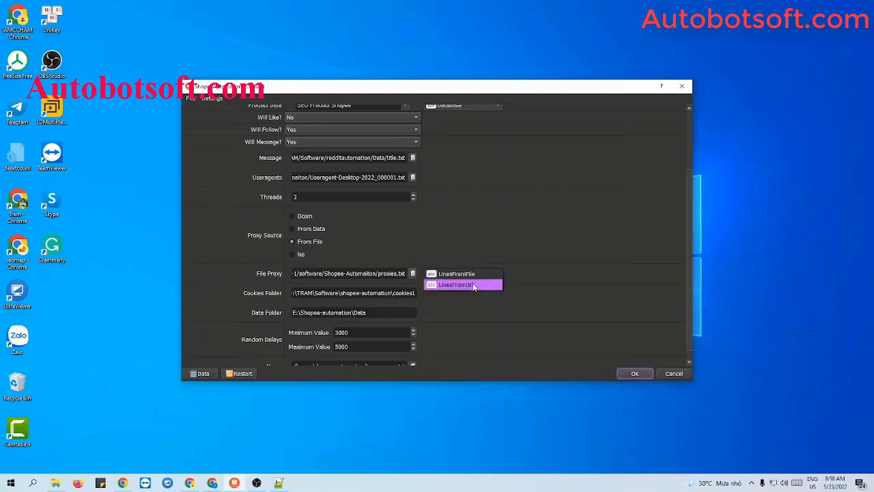
pyautogui.click(474, 285)
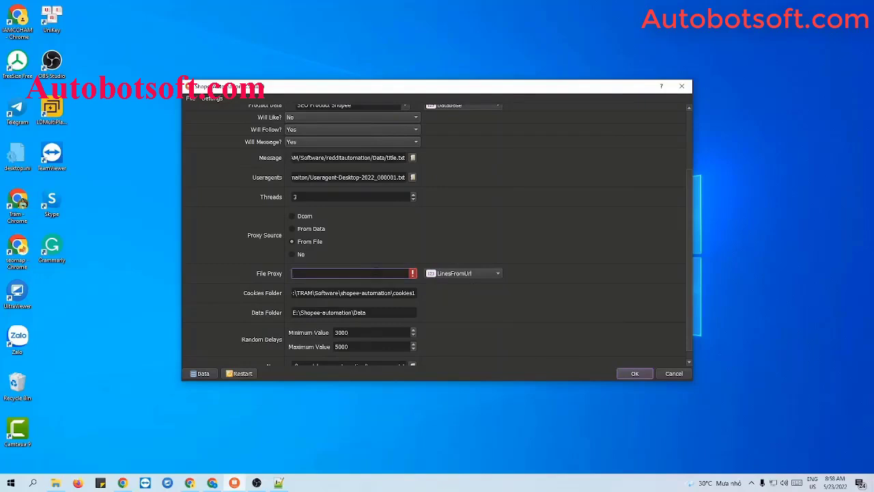
pyautogui.click(384, 274)
pyautogui.hotkey('ctrl', 'v')
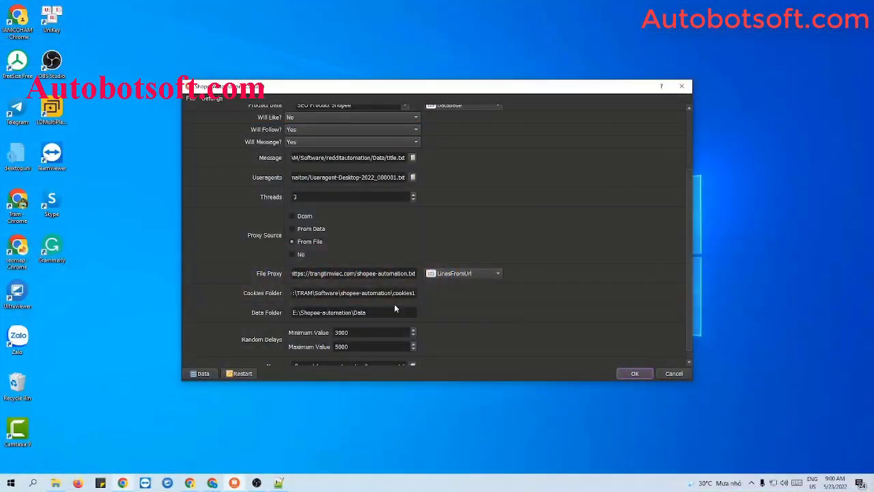
pyautogui.click(292, 256)
# Check the 3000–5000 random delay fields, then change the Action to Register with Google.
pyautogui.scroll(-1, 531, 308)
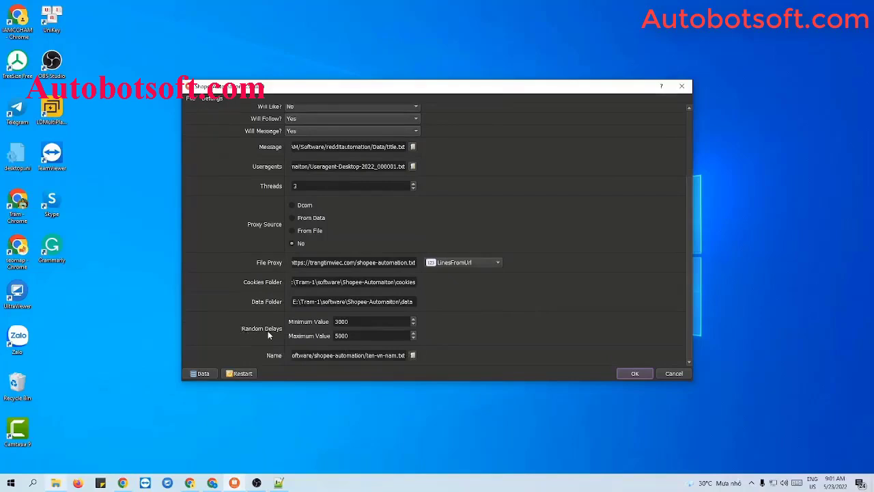
pyautogui.click(349, 321)
pyautogui.click(350, 335)
pyautogui.click(349, 321)
pyautogui.scroll(2, 575, 287)
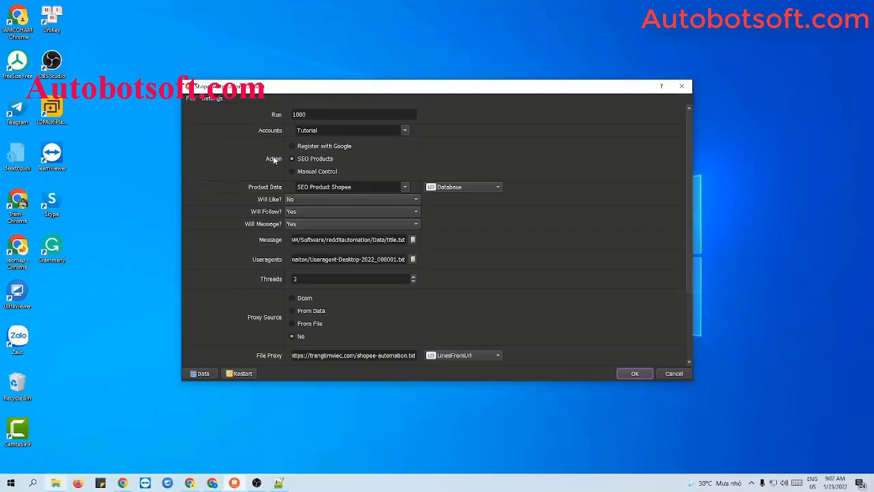
pyautogui.click(292, 146)
pyautogui.scroll(-2, 573, 209)
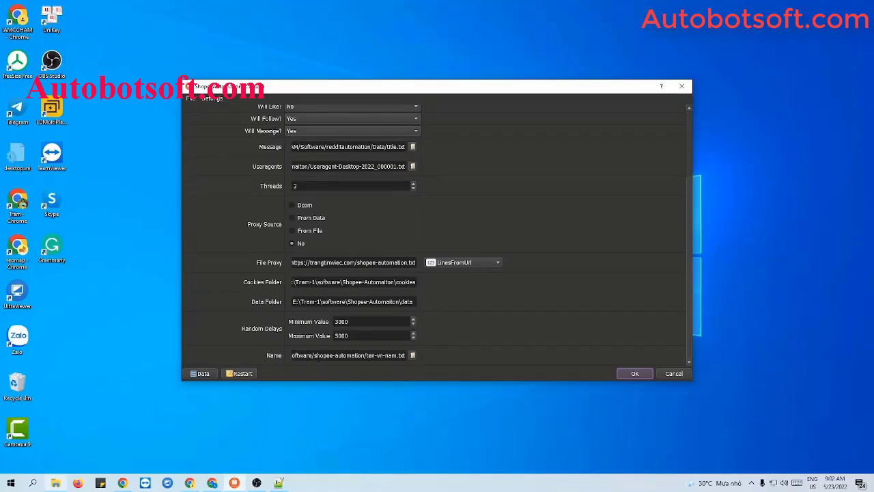
# Back in the Shopee-Automaiton folder, create a new text document name.txt and open it in Notepad++.
pyautogui.click(56, 483)
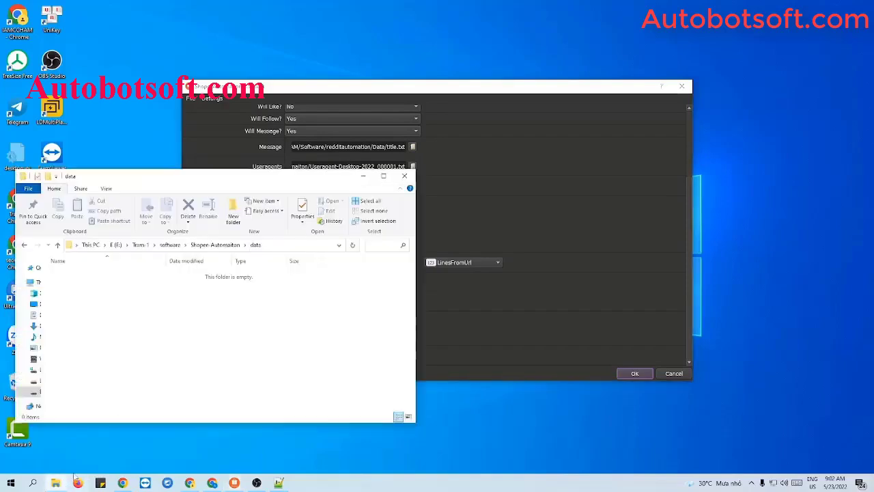
pyautogui.click(24, 245)
pyautogui.rightClick(121, 336)
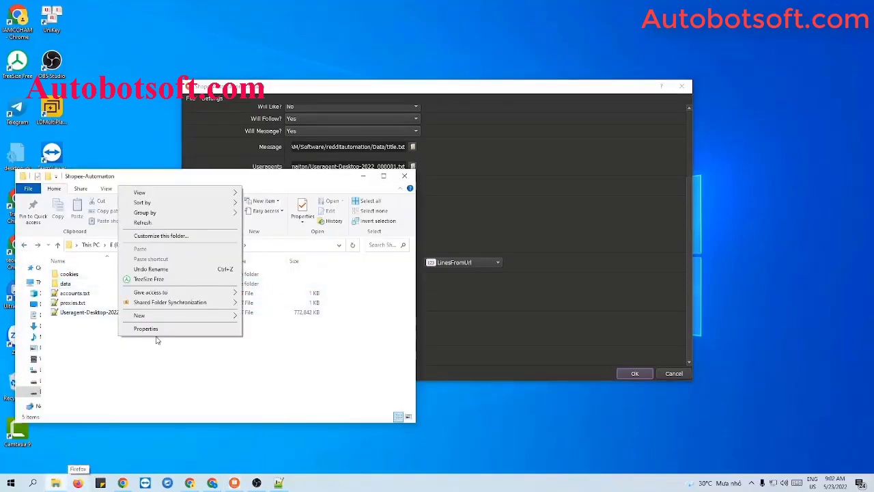
pyautogui.moveTo(161, 316)
pyautogui.click(297, 410)
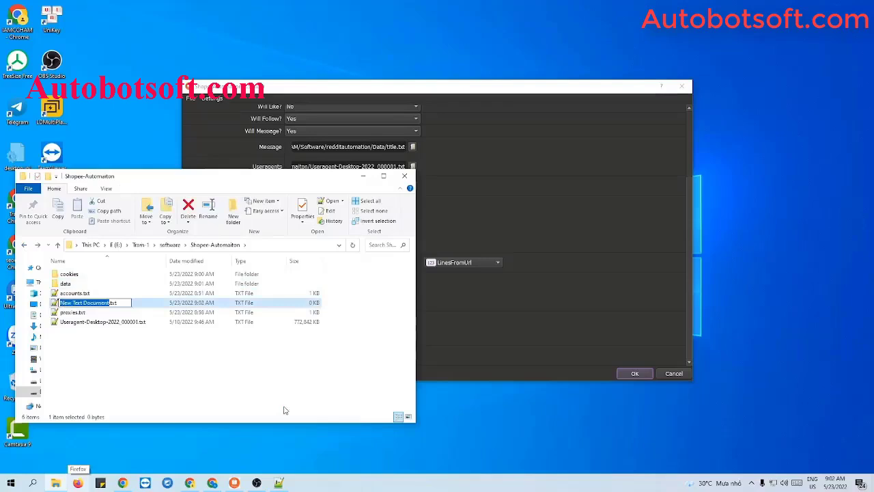
pyautogui.write('name')
pyautogui.press('Return')
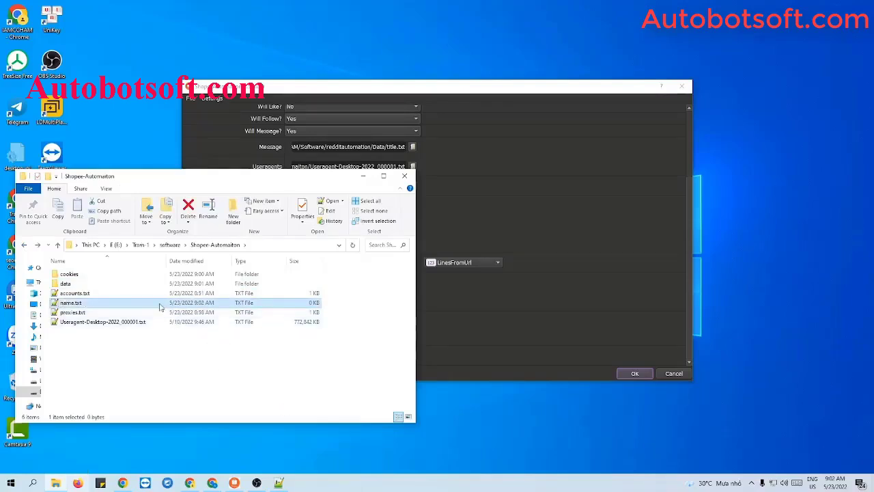
pyautogui.doubleClick(159, 307)
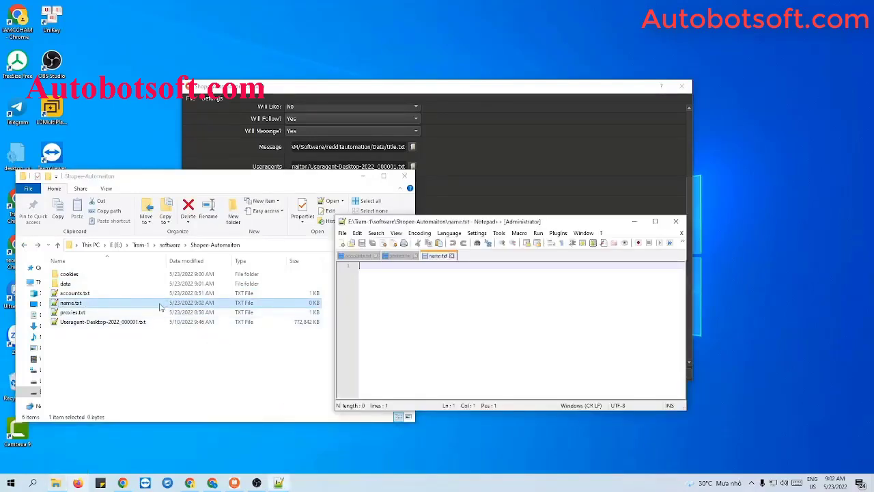
# Paste the 40 first names into name.txt, save it, and minimize Notepad++.
pyautogui.click(362, 178)
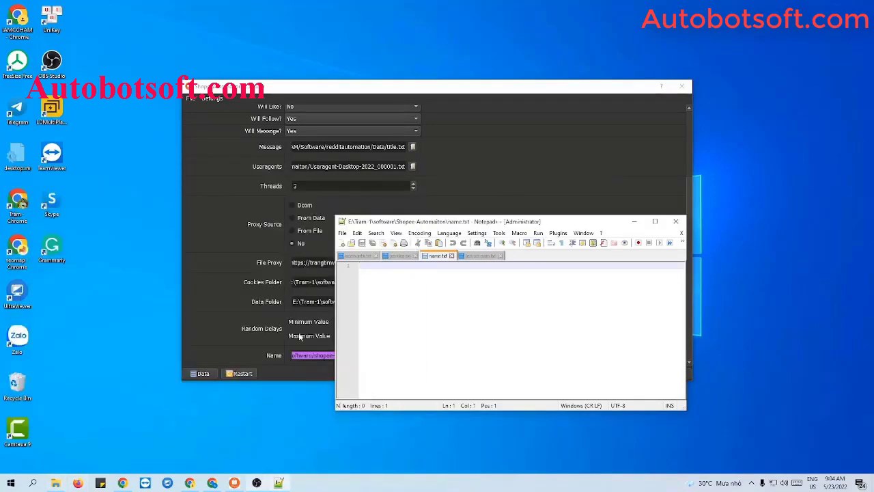
pyautogui.click(300, 337)
pyautogui.click(279, 482)
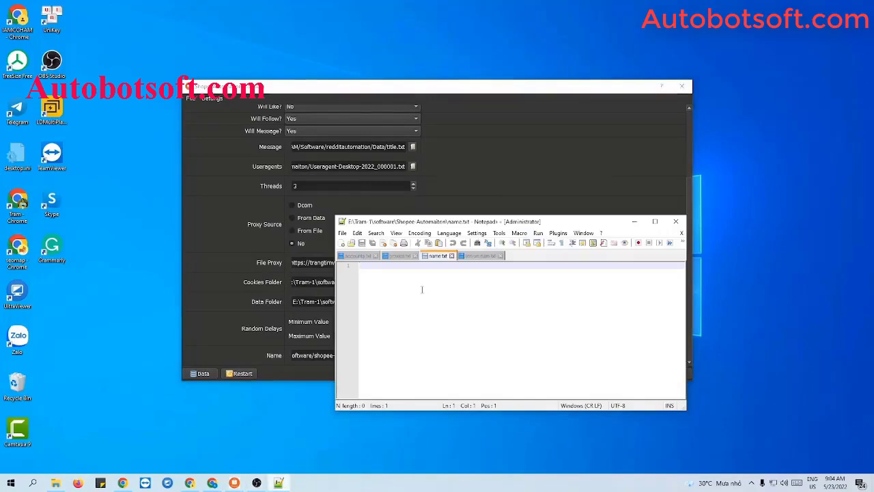
pyautogui.hotkey('ctrl', 'v')
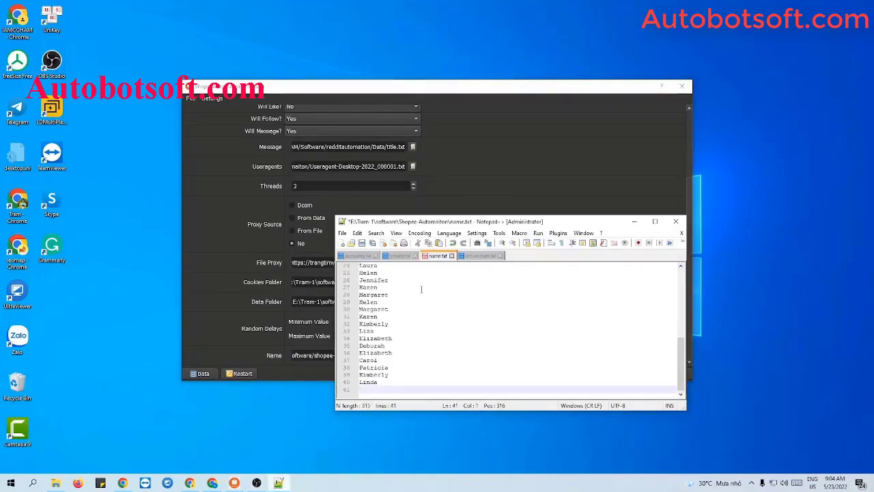
pyautogui.click(362, 243)
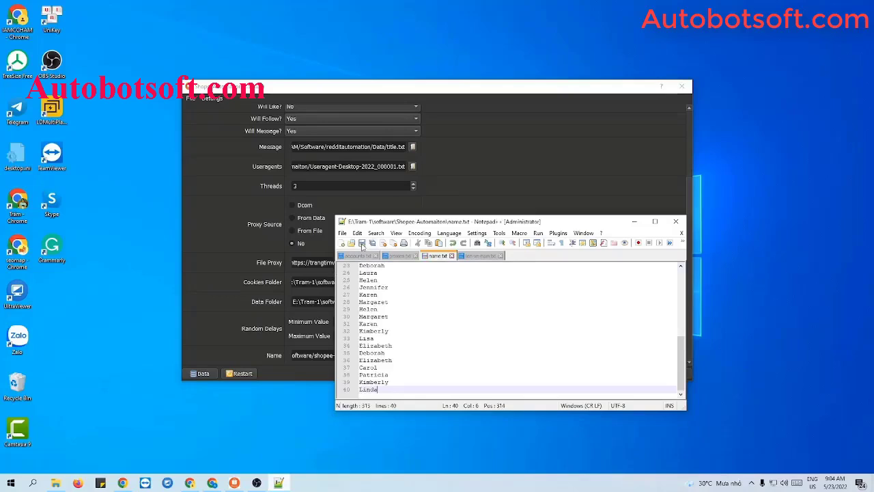
pyautogui.click(632, 223)
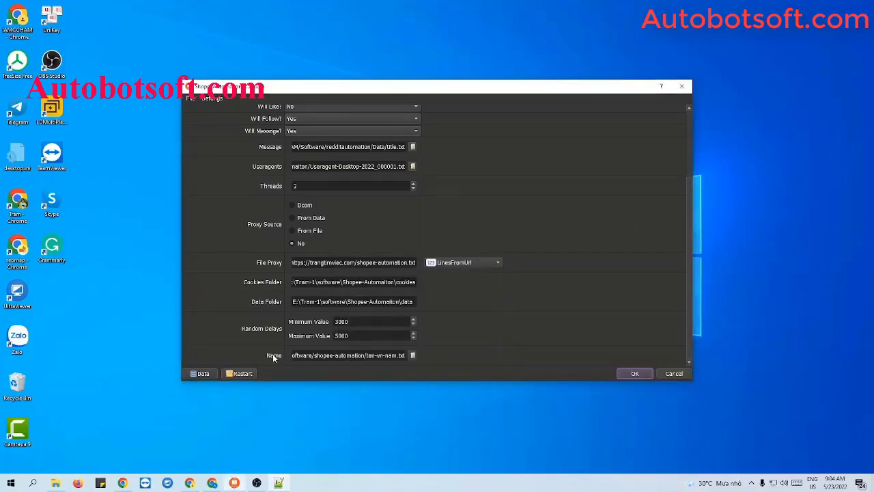
# Set the Name setting's file to name.txt and open the Database Manager.
pyautogui.click(412, 355)
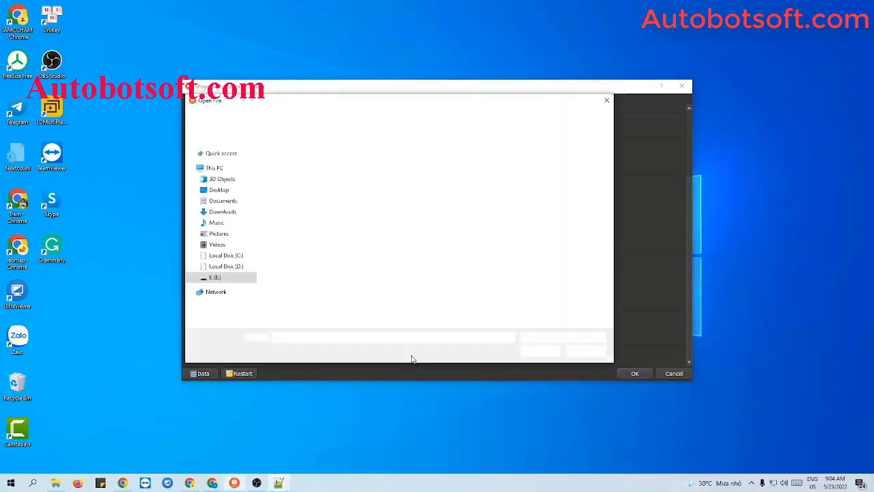
pyautogui.click(280, 190)
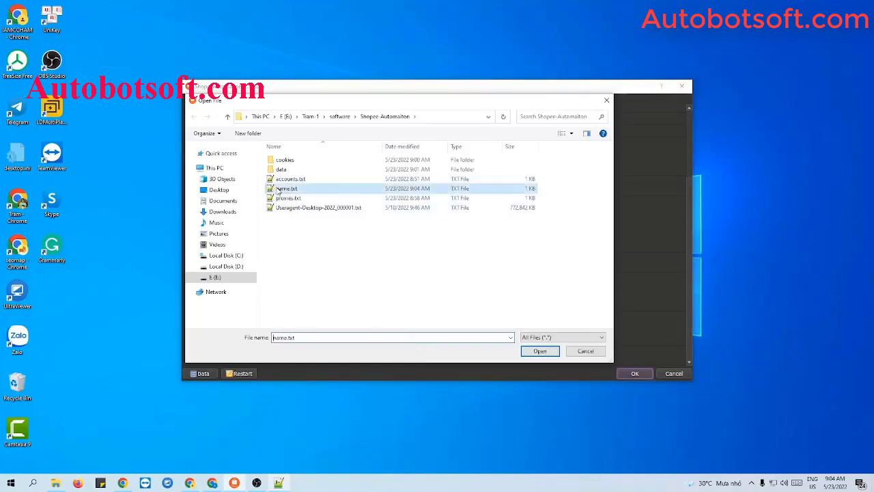
pyautogui.click(539, 351)
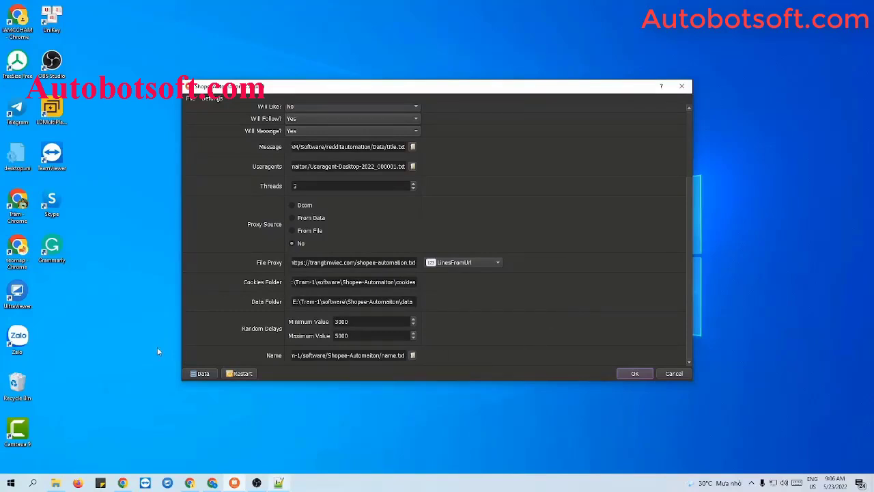
pyautogui.click(200, 373)
# Show the Registered-Shopee group's 16 accounts, scroll across their columns, then close Database Manager.
pyautogui.click(226, 235)
pyautogui.moveTo(450, 371); pyautogui.dragTo(541, 373)
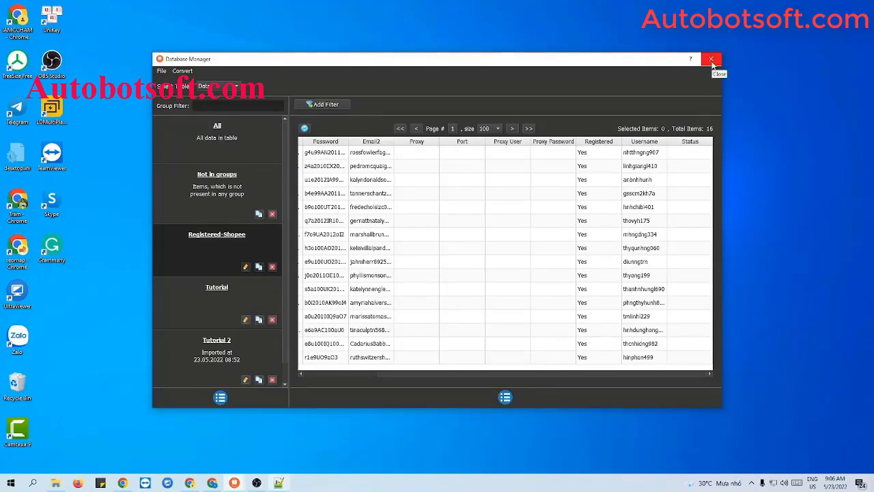
pyautogui.click(711, 62)
pyautogui.scroll(3, 627, 193)
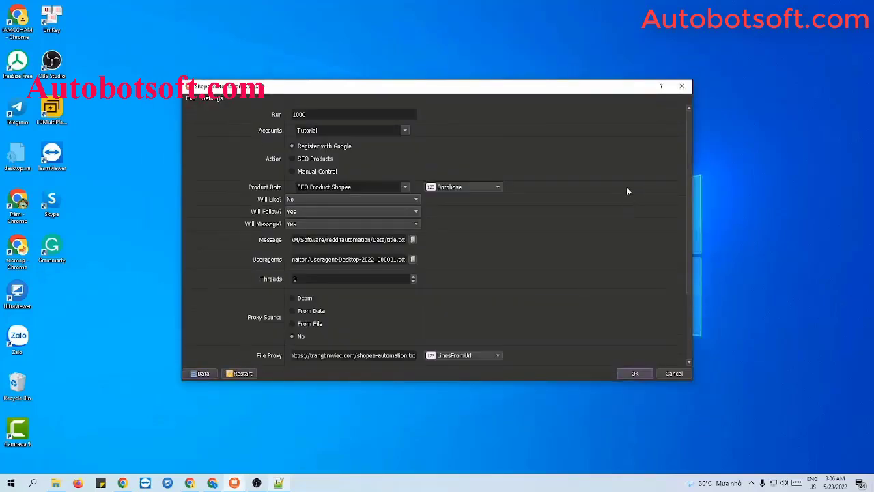
# Switch the Action to SEO Products and select only the Registered-Shopee account group.
pyautogui.click(292, 159)
pyautogui.click(404, 131)
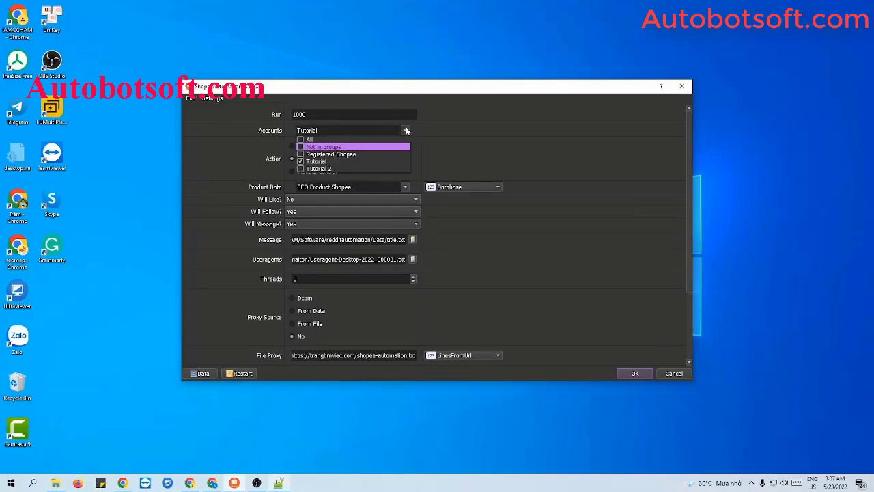
pyautogui.click(301, 154)
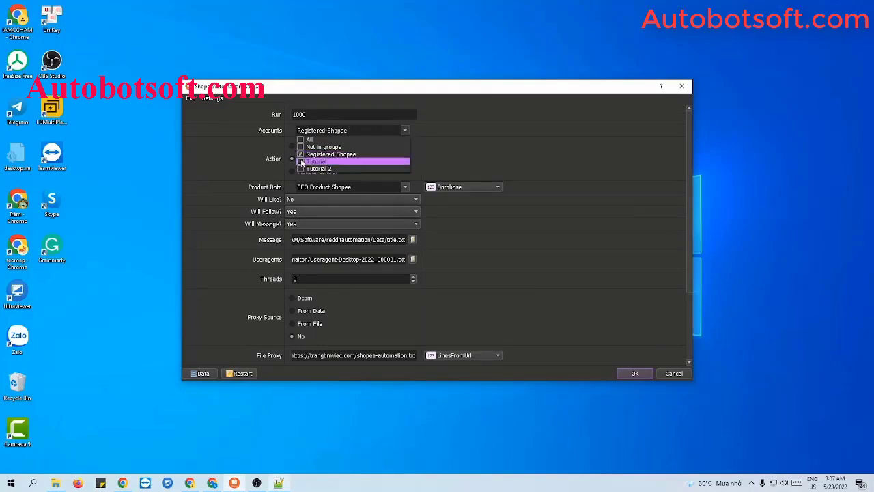
pyautogui.click(300, 162)
pyautogui.click(509, 161)
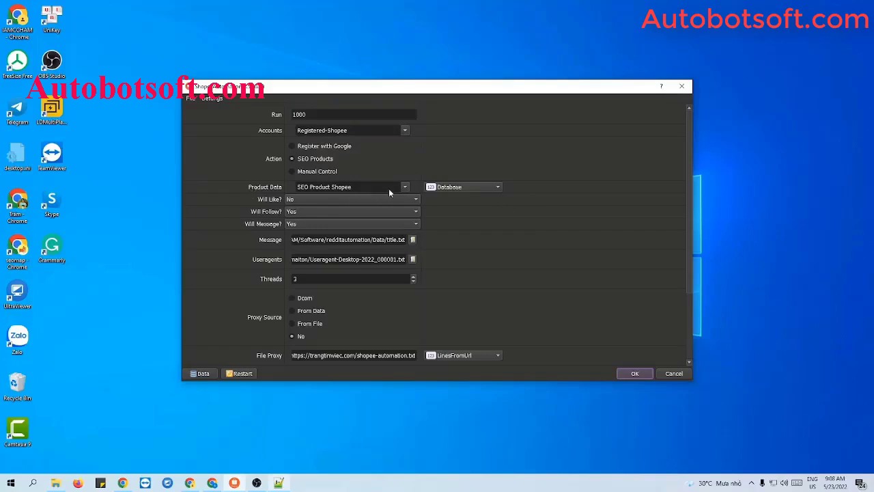
# Keep Database as the Product Data source.
pyautogui.click(446, 187)
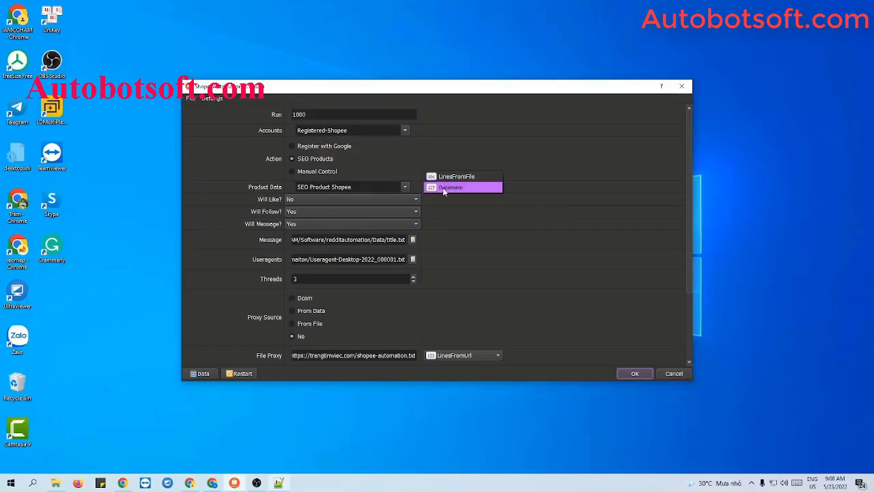
pyautogui.click(442, 188)
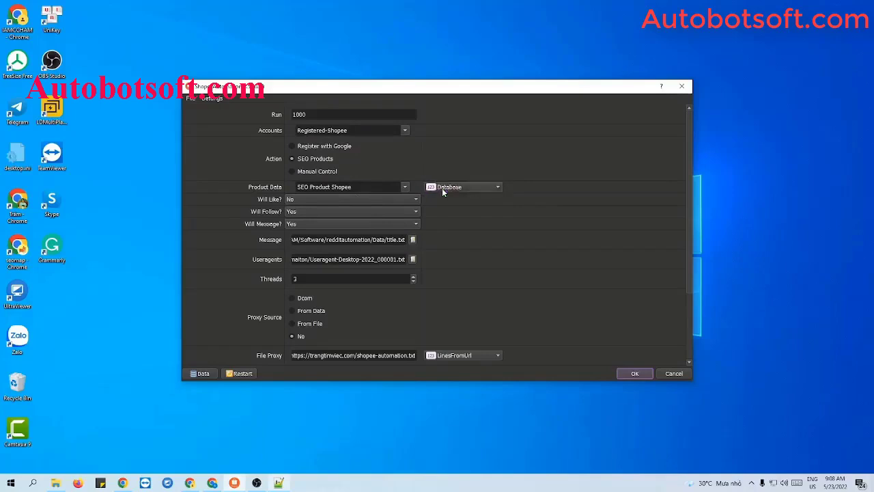
pyautogui.click(442, 188)
pyautogui.click(442, 188)
# In Database Manager's SEO table, create a new group named 'SEO Product'.
pyautogui.click(203, 374)
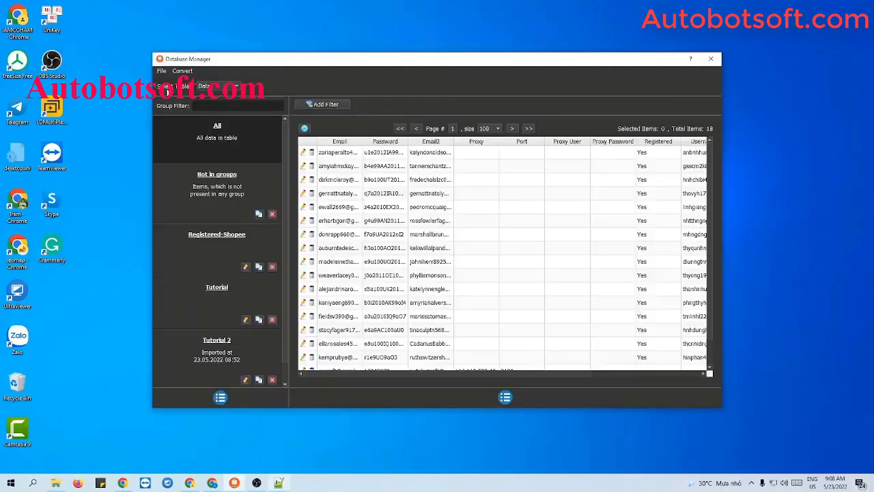
pyautogui.click(212, 90)
pyautogui.click(206, 99)
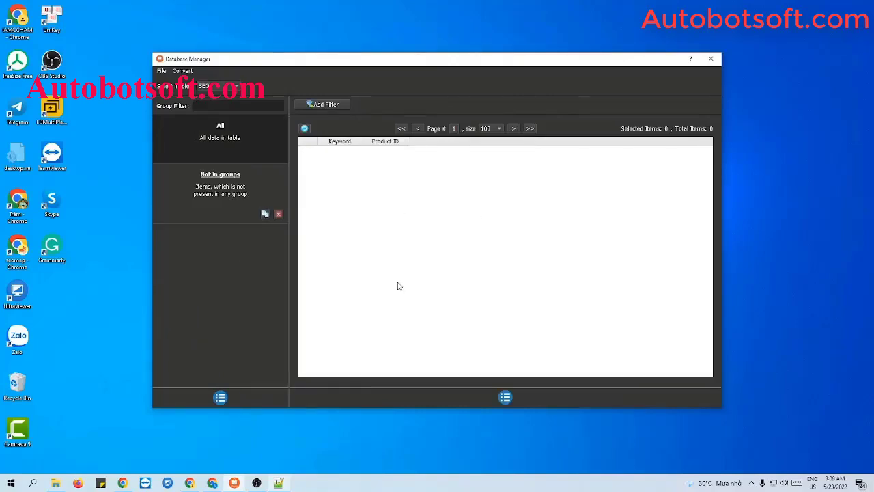
pyautogui.click(220, 397)
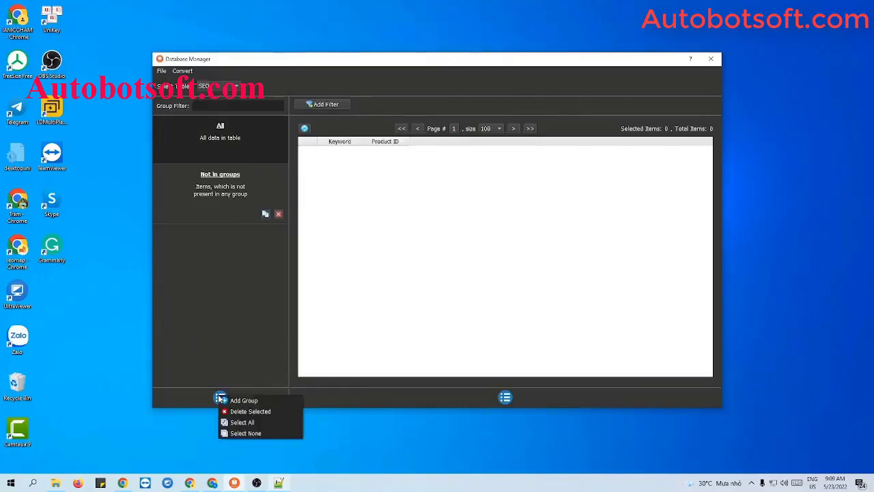
pyautogui.click(241, 401)
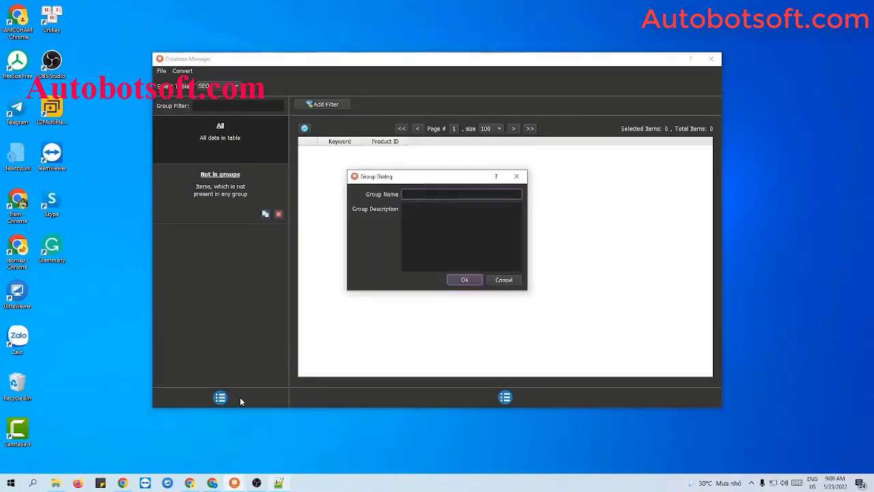
pyautogui.write('SEO Pr')
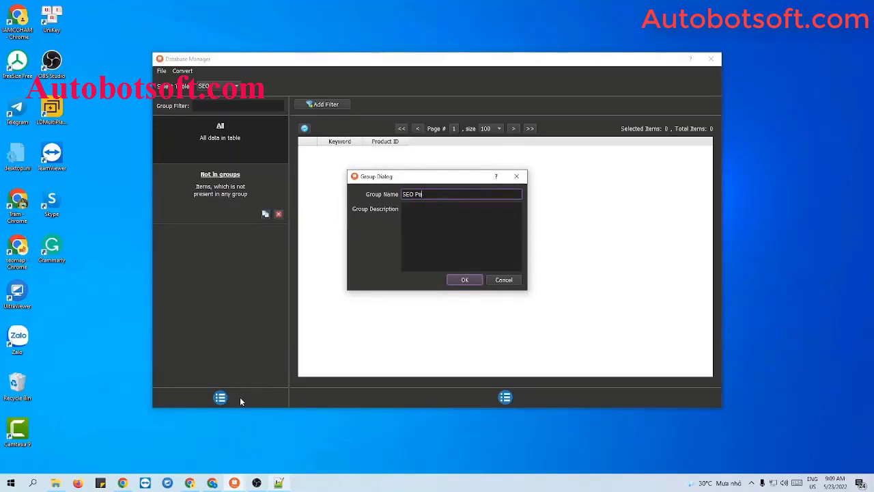
pyautogui.write('oduct')
pyautogui.click(465, 280)
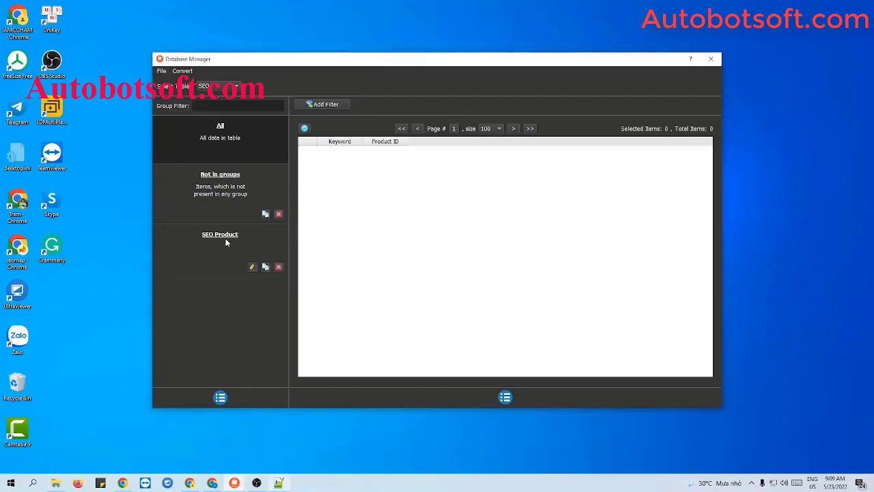
# Select the SEO Product group and start adding a new item to it.
pyautogui.click(229, 244)
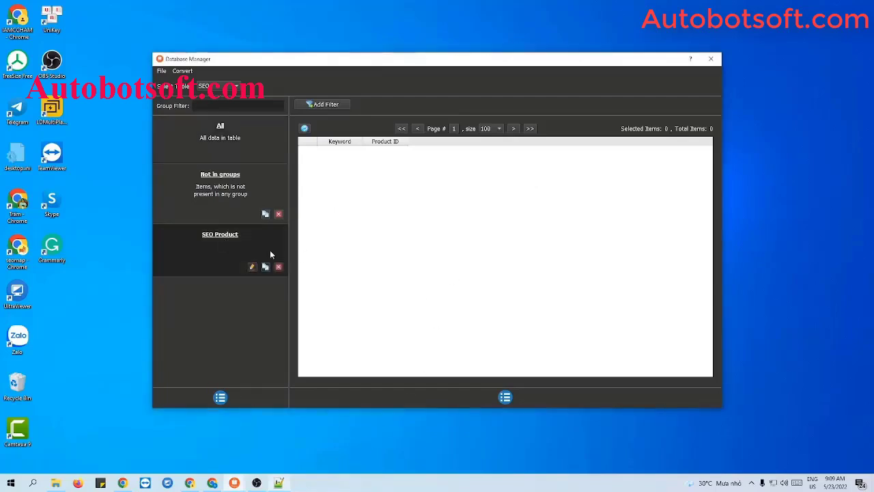
pyautogui.click(506, 397)
pyautogui.click(524, 399)
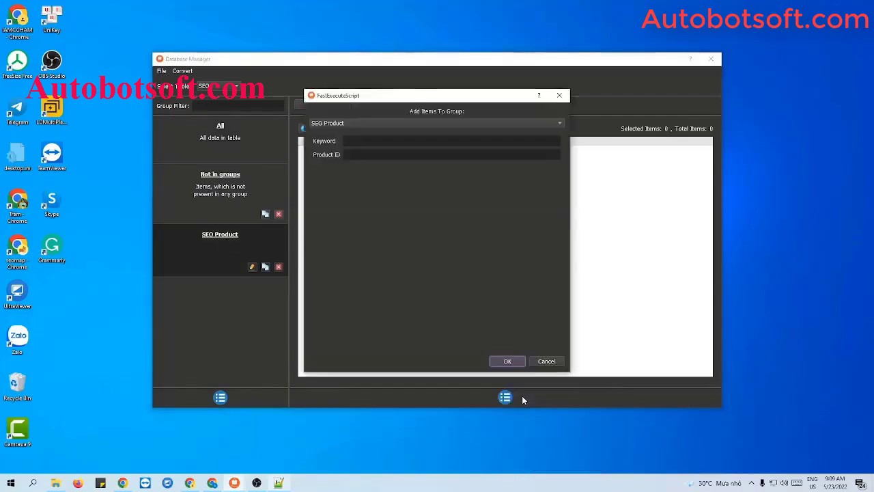
# Type 'face mask' into the Keyword field of the Add Items To Group dialog.
pyautogui.click(353, 140)
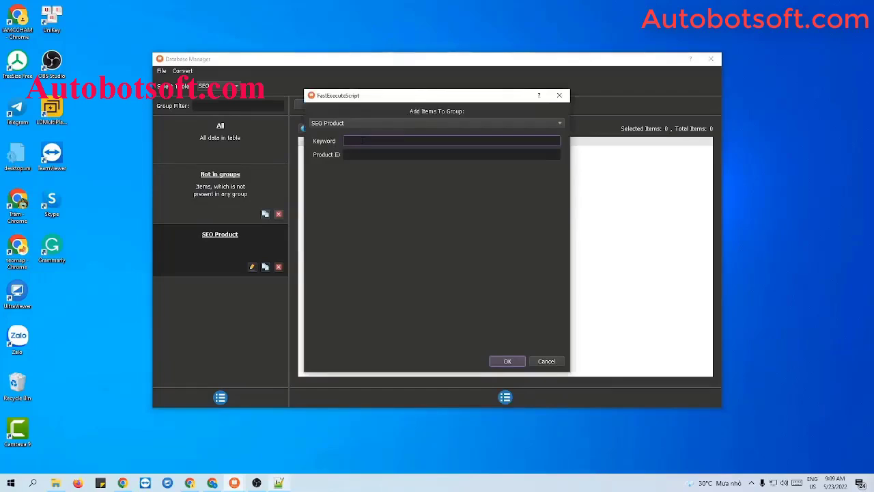
pyautogui.write('face mask')
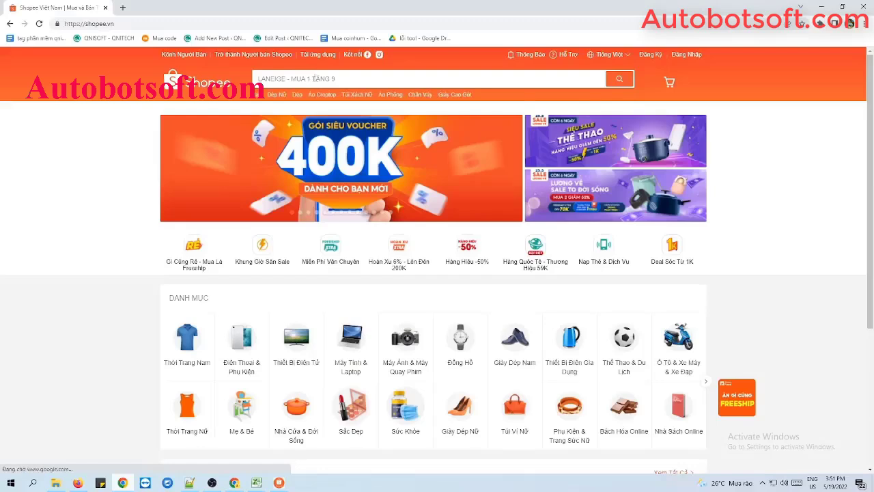
# Search Shopee for 'face mask' and open the 10Pcs Adult 5-Layer Mask product page.
pyautogui.click(295, 79)
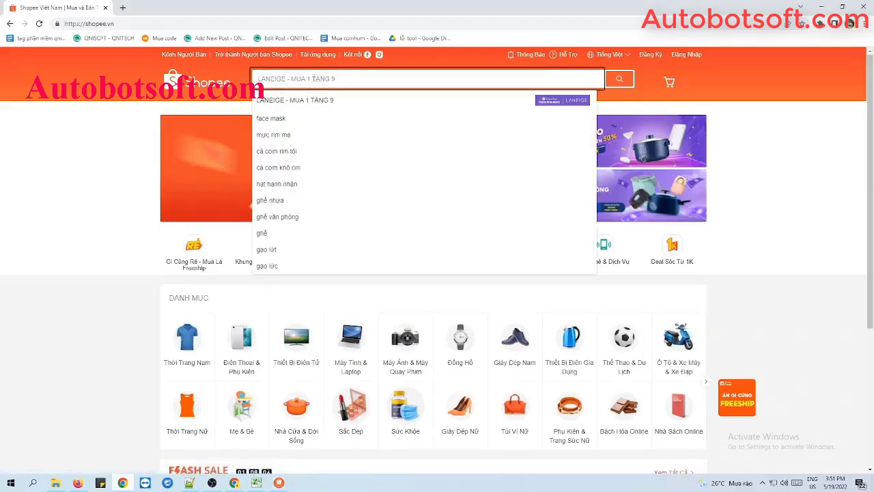
pyautogui.write('face mask')
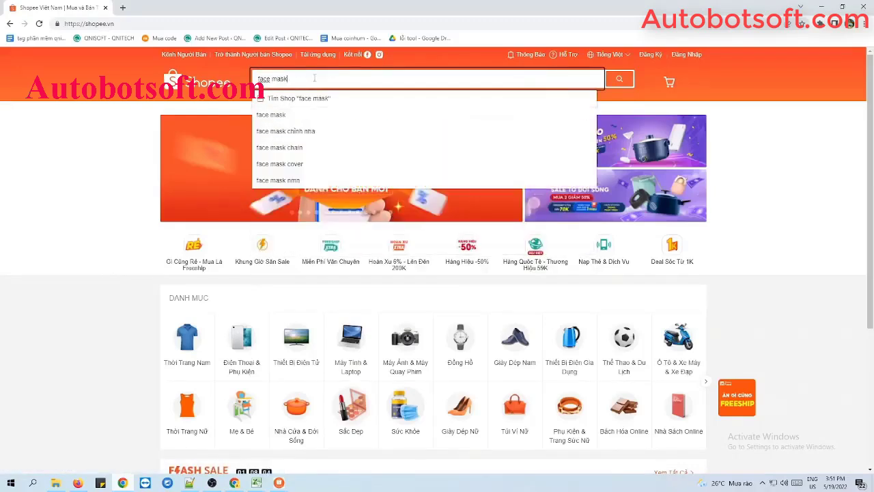
pyautogui.press('Return')
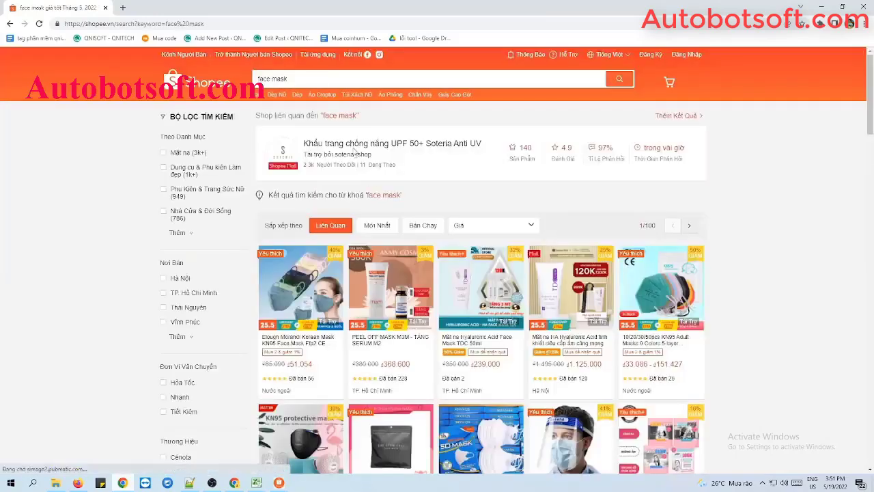
pyautogui.scroll(-4, 478, 273)
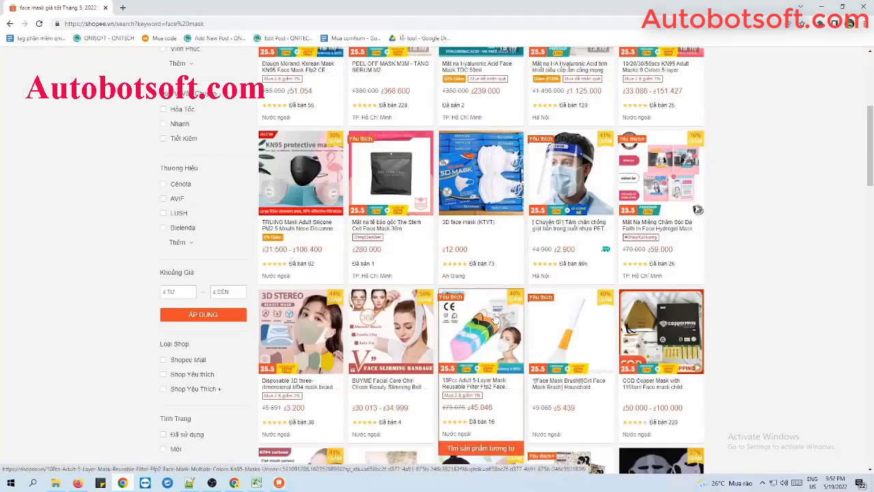
pyautogui.click(476, 390)
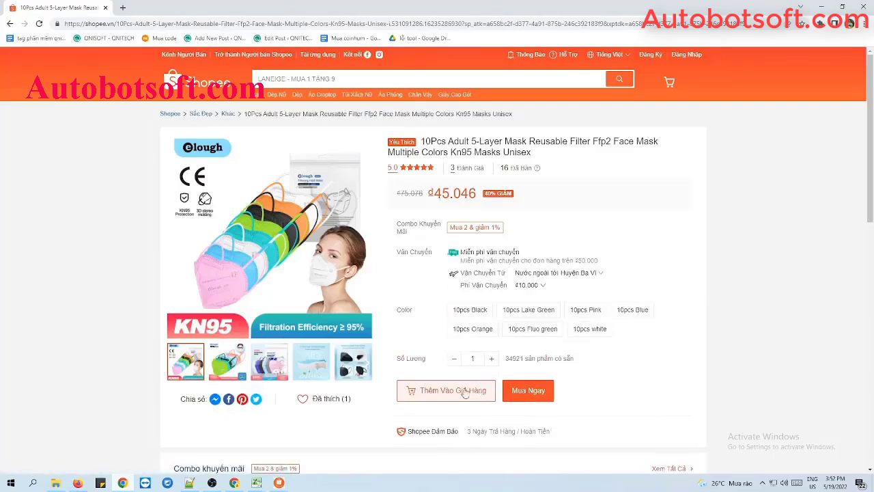
# Select the product's item ID in the page's web address to copy it.
pyautogui.click(427, 27)
pyautogui.click(396, 25)
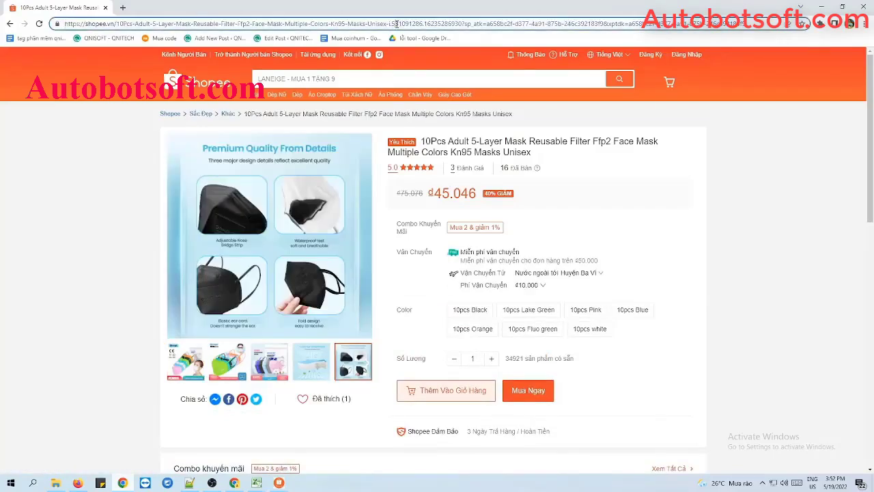
pyautogui.moveTo(390, 23); pyautogui.dragTo(465, 32)
pyautogui.hotkey('ctrl', 'c')
pyautogui.click(759, 195)
pyautogui.moveTo(389, 23); pyautogui.dragTo(464, 20)
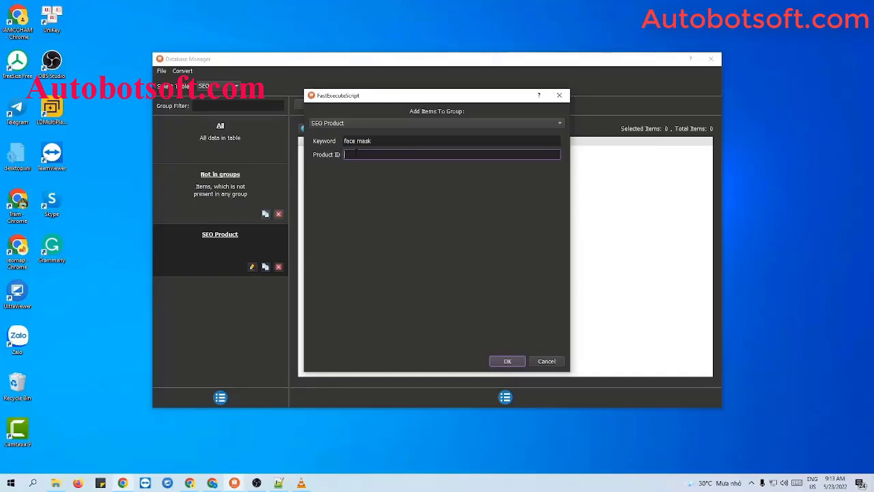
# Paste the copied ID as Product ID, save the face mask item, and close the Database Manager.
pyautogui.hotkey('ctrl', 'v')
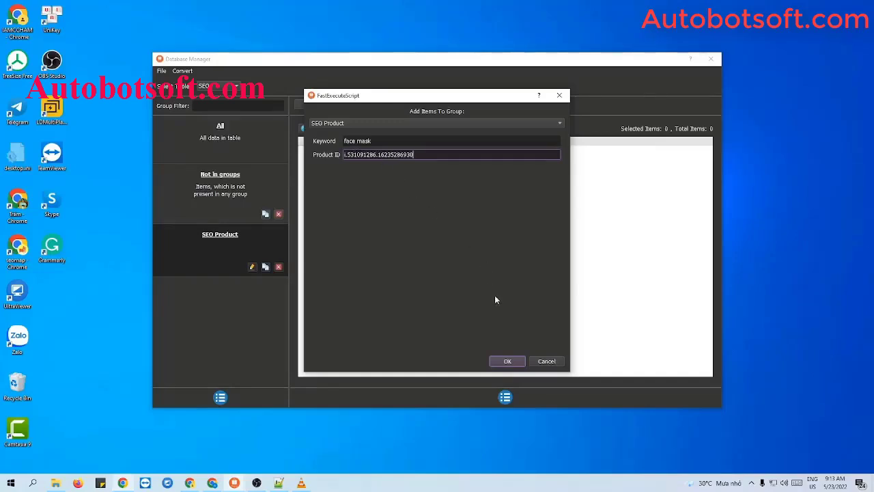
pyautogui.click(509, 360)
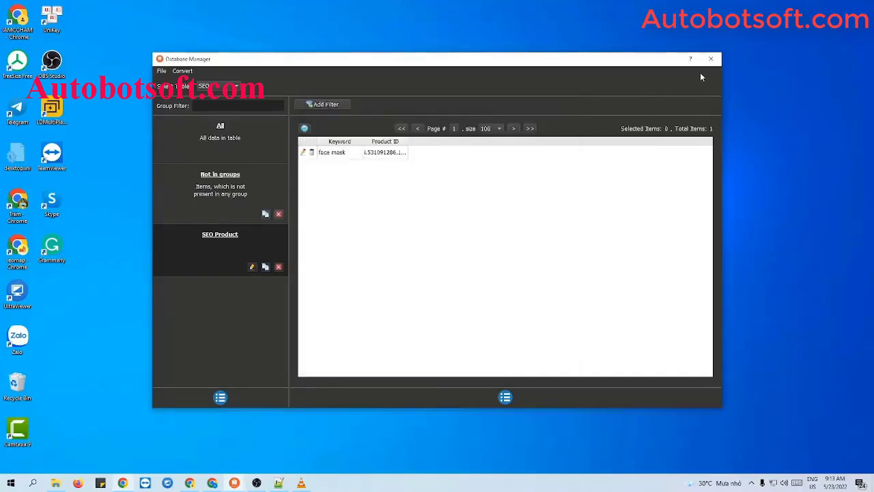
pyautogui.click(711, 58)
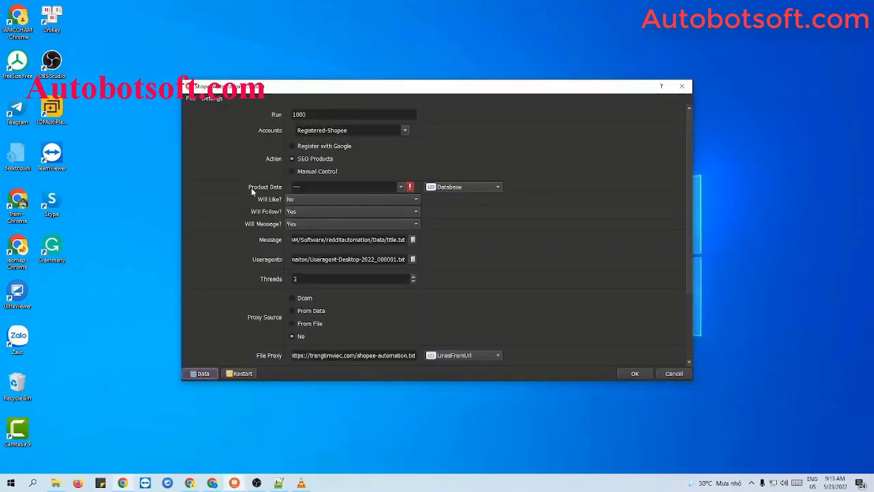
# Select SEO Product as Product Data, then switch its Database source to LinesFromFile.
pyautogui.click(402, 188)
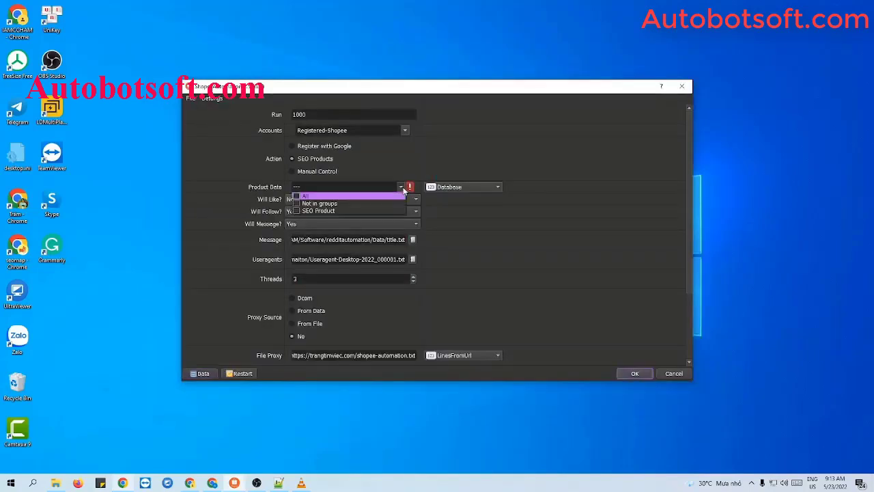
pyautogui.click(296, 212)
pyautogui.click(488, 221)
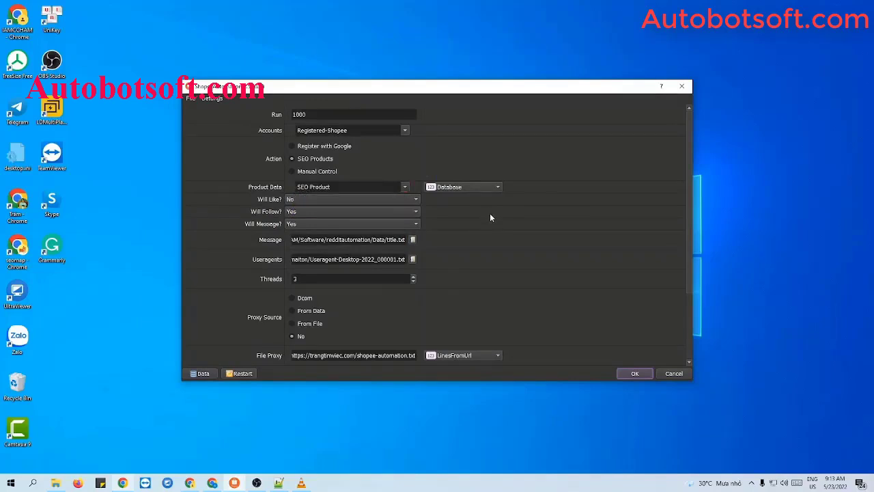
pyautogui.click(482, 190)
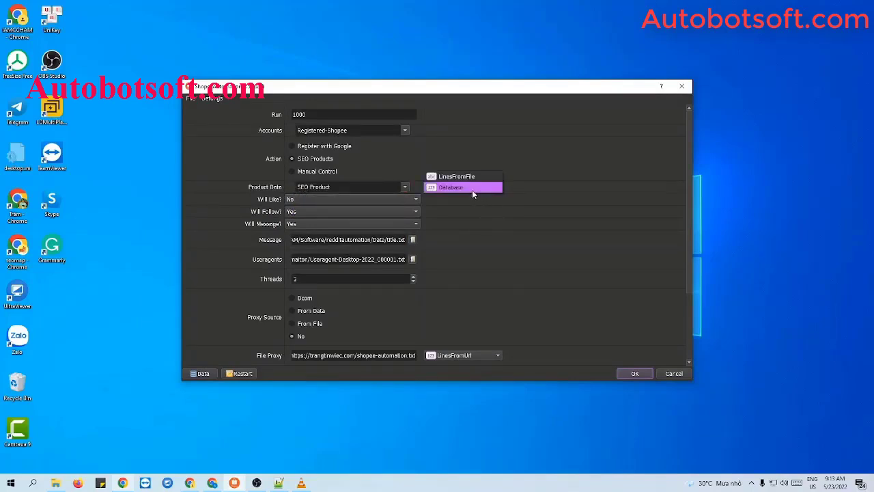
pyautogui.click(460, 178)
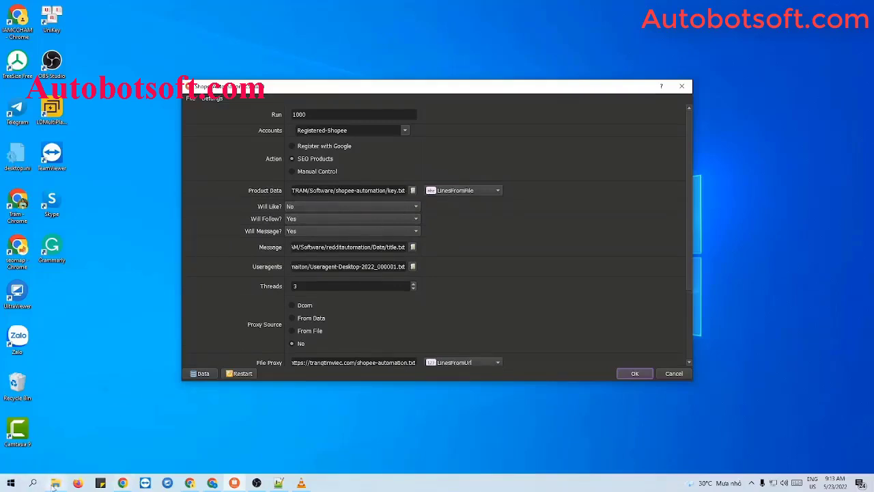
pyautogui.click(56, 483)
# Create a new text document named seo-product.txt in the Shopee-Automaiton folder and open it.
pyautogui.rightClick(164, 334)
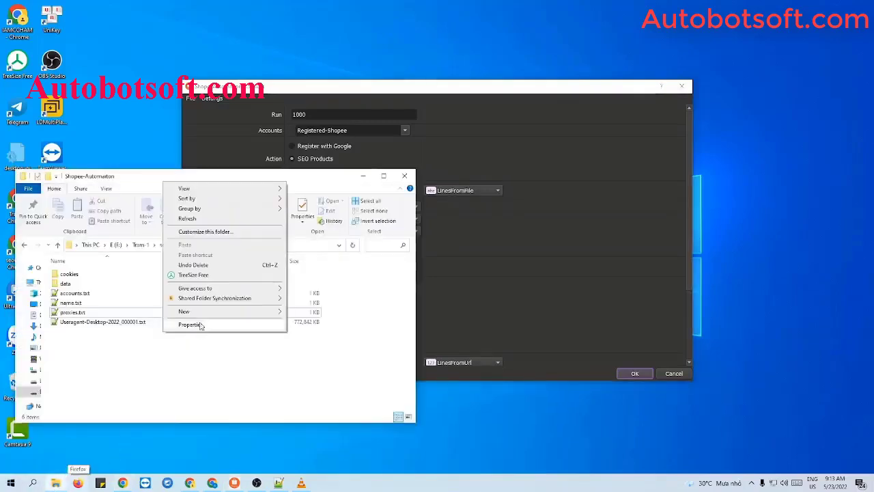
pyautogui.moveTo(205, 312)
pyautogui.click(314, 406)
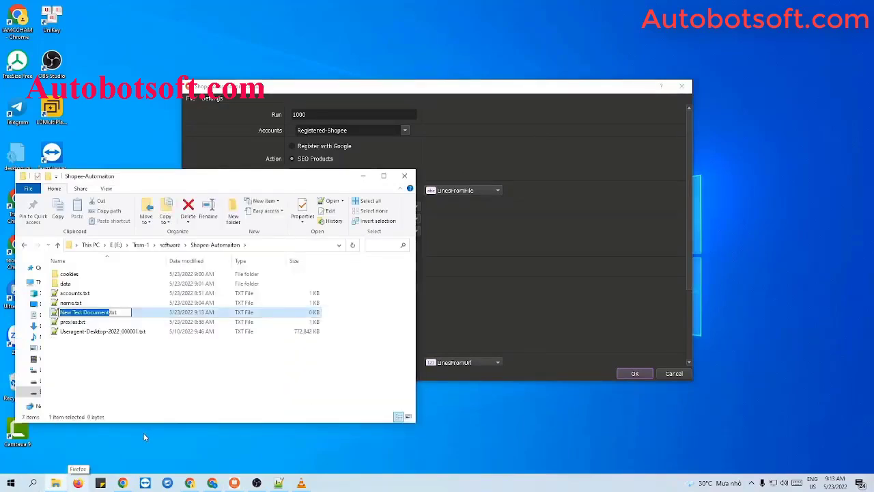
pyautogui.write('seo-produc')
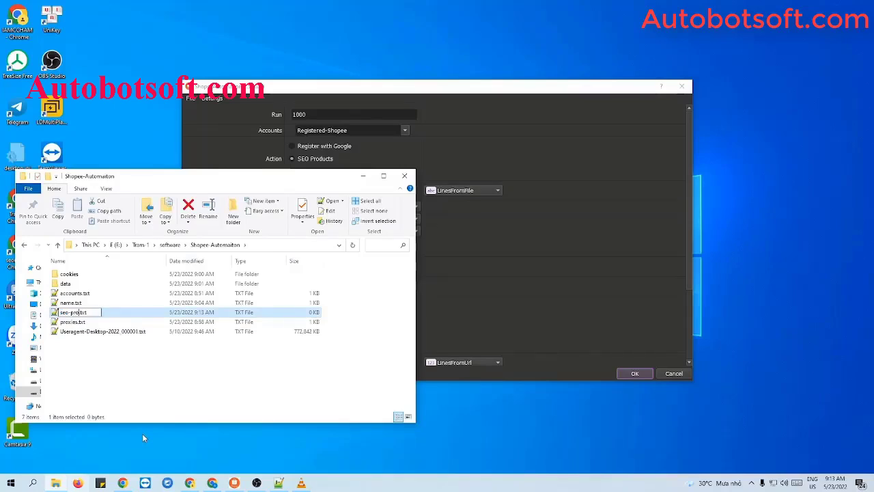
pyautogui.write('t')
pyautogui.press('Return')
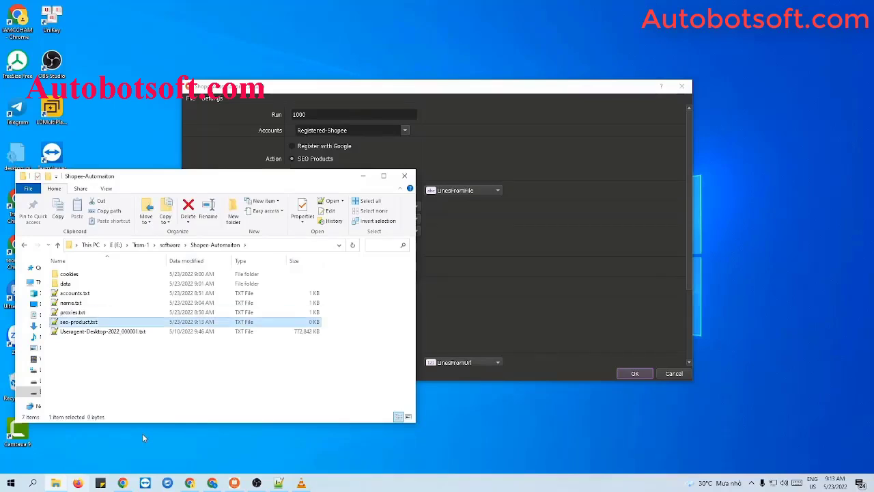
pyautogui.doubleClick(80, 321)
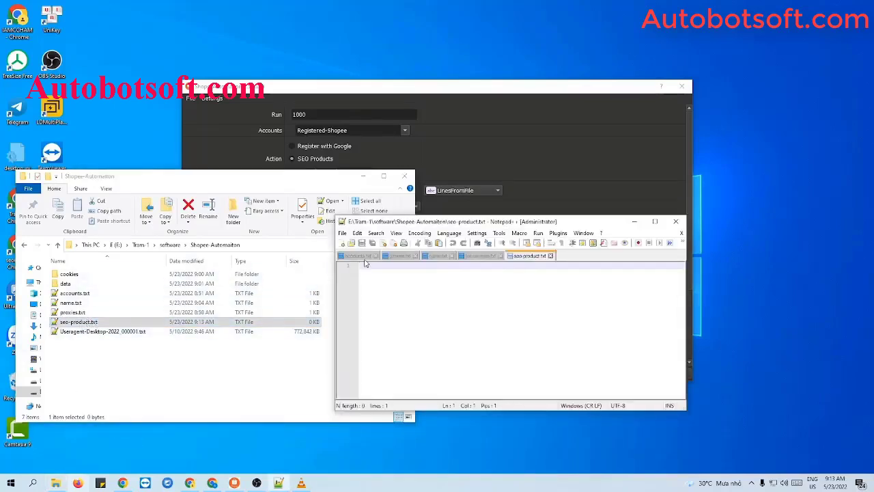
# Write 'face mask,' followed by the pasted product ID as the file's only line.
pyautogui.click(363, 176)
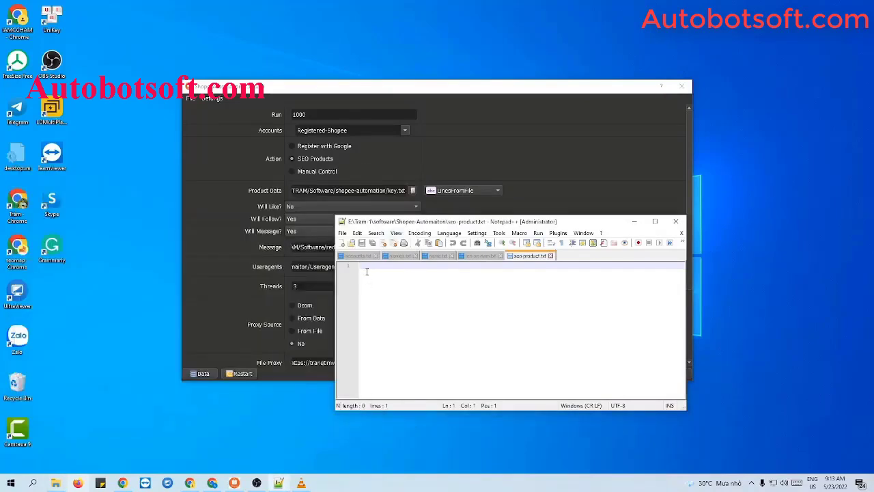
pyautogui.write('face mask')
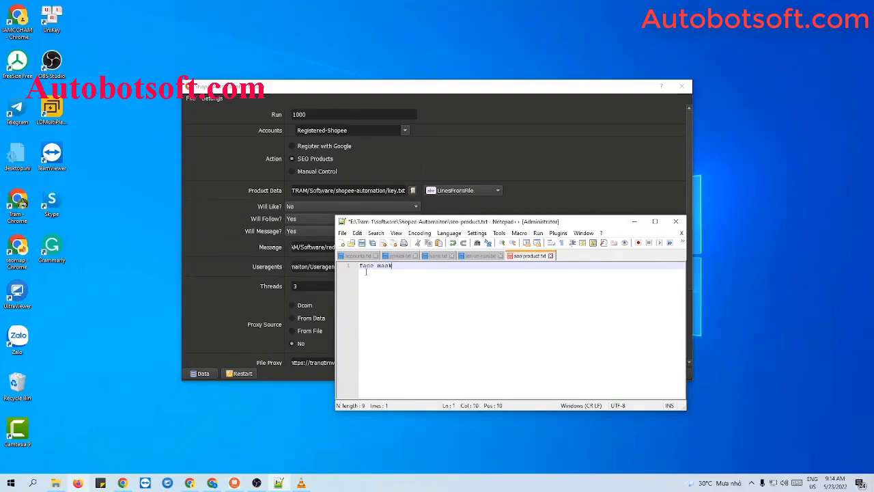
pyautogui.write(',')
pyautogui.write('1.531091286.16235286930')
pyautogui.press('Return')
pyautogui.press('Return')
pyautogui.press('Return')
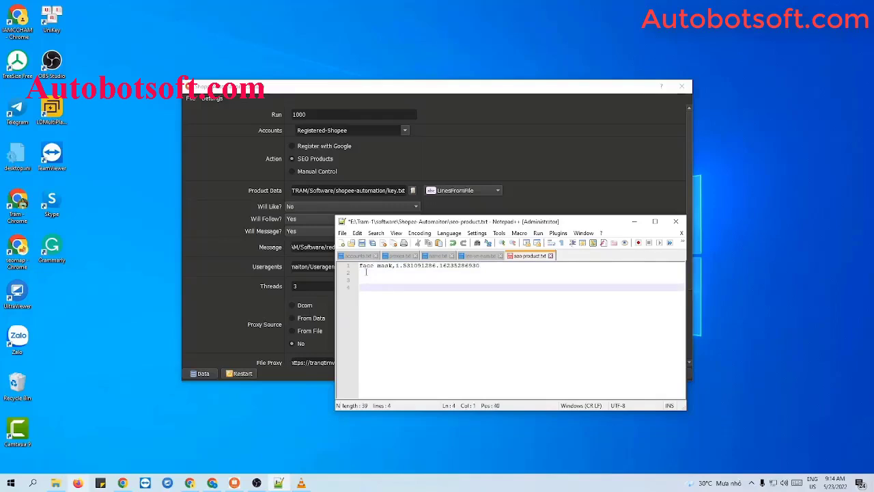
pyautogui.press('BackSpace')
pyautogui.press('BackSpace')
pyautogui.press('BackSpace')
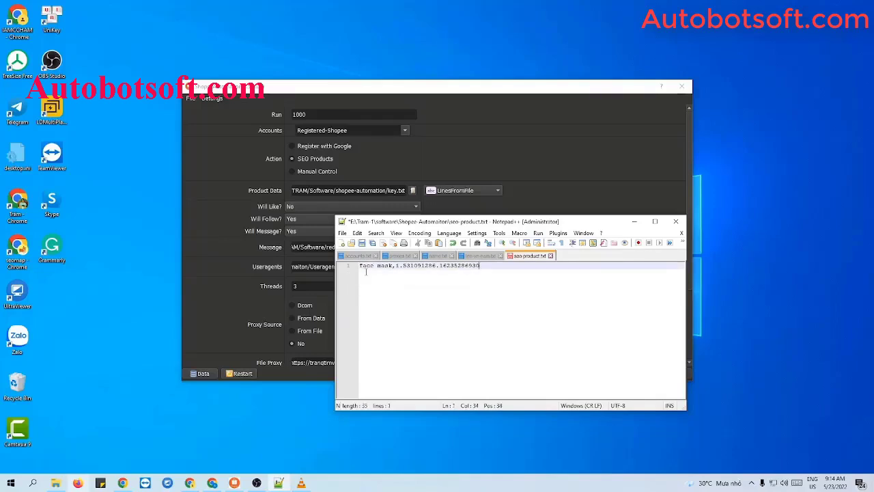
# Save and close seo-product.txt, then load it as the Product Data file.
pyautogui.click(362, 243)
pyautogui.click(675, 222)
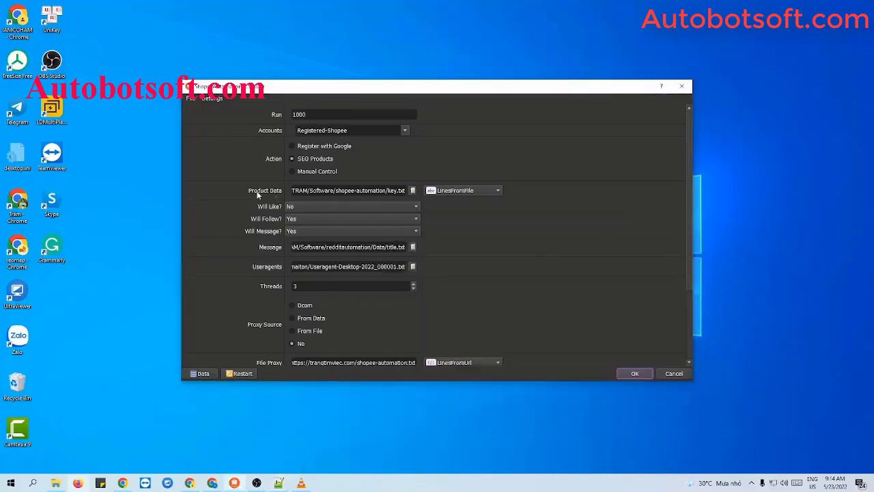
pyautogui.click(413, 190)
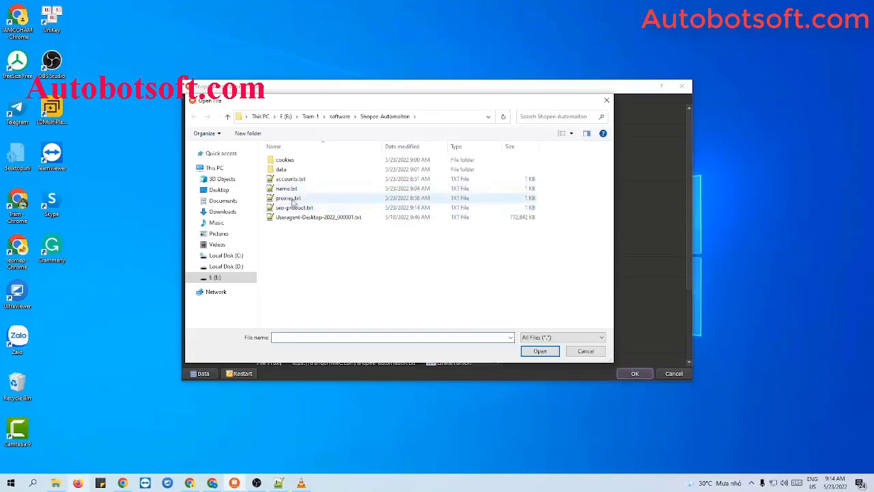
pyautogui.click(295, 208)
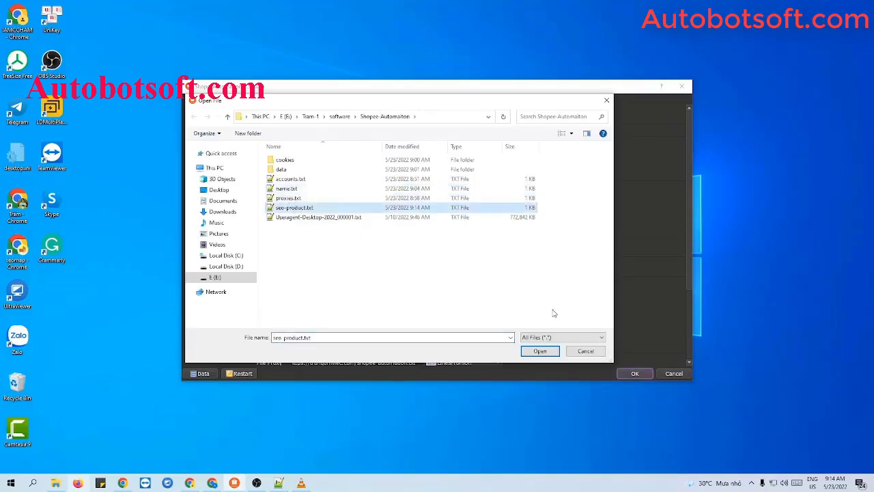
pyautogui.click(540, 351)
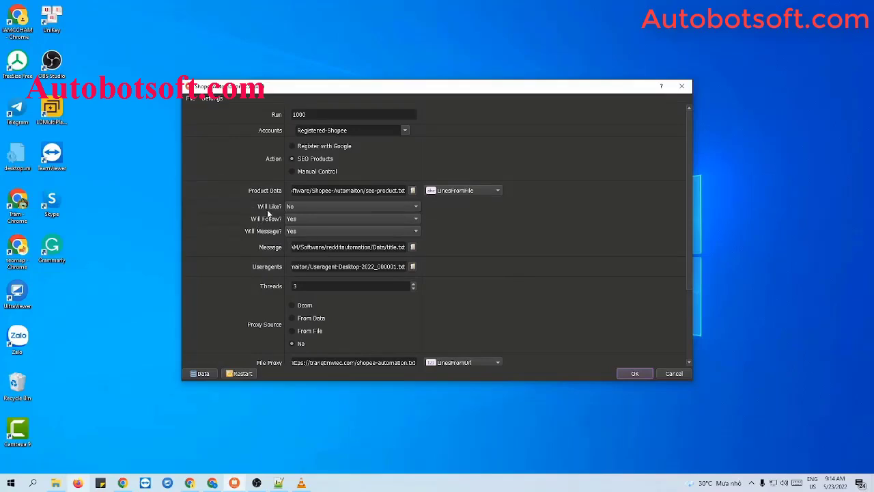
# Set Will Like?, Will Follow? and Will Message? all to Yes.
pyautogui.click(310, 206)
pyautogui.click(308, 197)
pyautogui.click(298, 218)
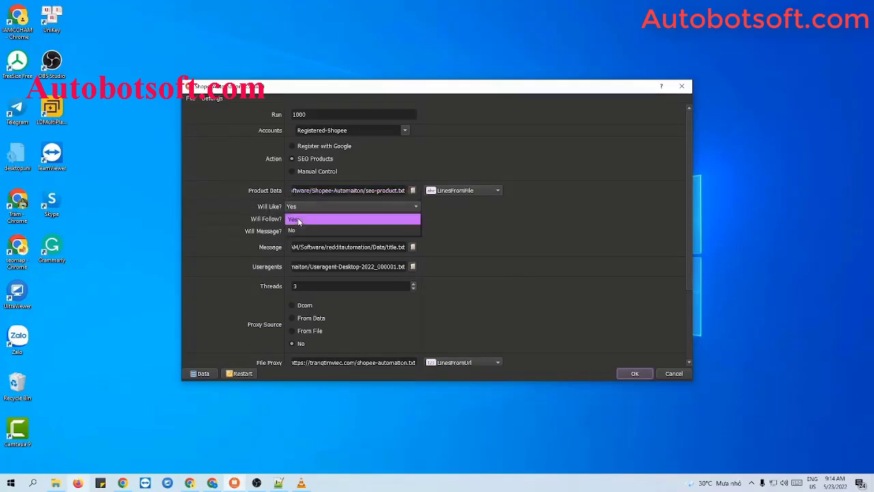
pyautogui.click(299, 219)
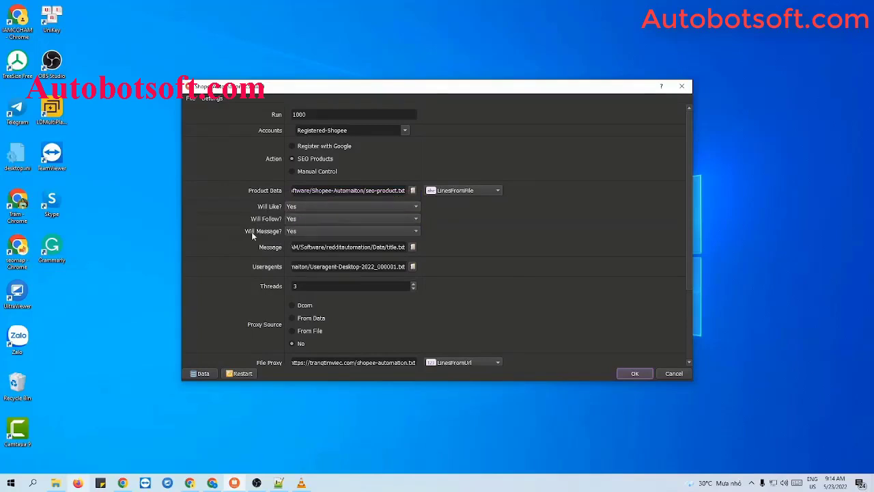
pyautogui.click(313, 233)
pyautogui.click(313, 233)
# Create a new text file named message.txt in the Shopee-Automation folder and open it.
pyautogui.click(56, 483)
pyautogui.rightClick(139, 357)
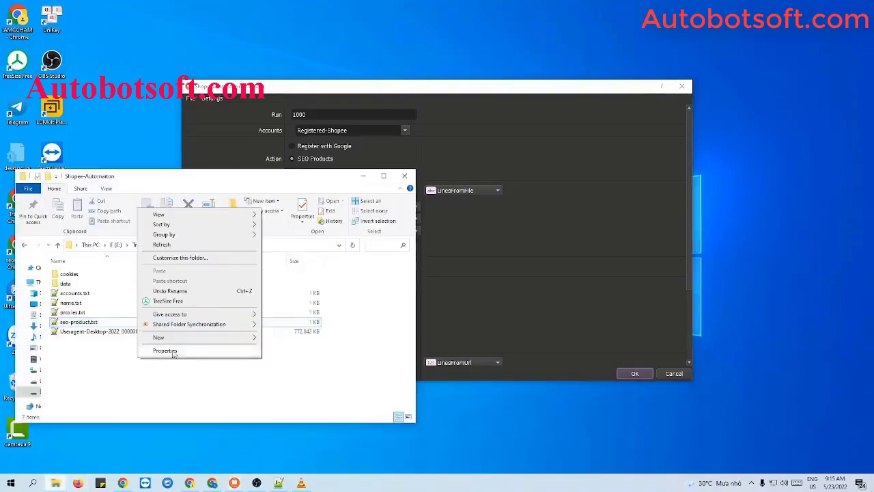
pyautogui.moveTo(158, 337)
pyautogui.click(308, 433)
pyautogui.write('message')
pyautogui.press('Return')
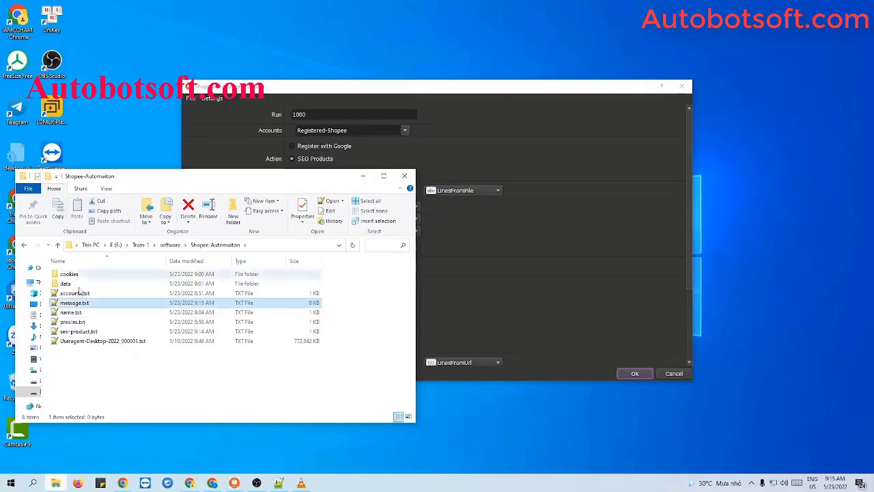
pyautogui.doubleClick(76, 303)
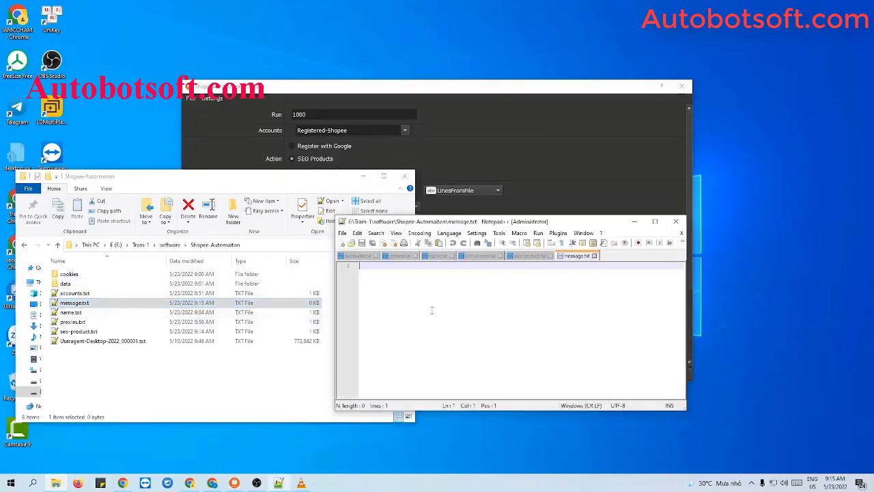
# Paste the thirteen message lines into message.txt, save it, and minimise the windows.
pyautogui.write("Flower Delivery in NY Send Love, Even From Afar Send Modern Plants titles next to names in comments and posts. Check your grammar, spelling, and punctuation. Make sure you are posting something new Follow reddiquette! Be relevant Do not be vague. Be provocative Reddit is a huge website Type what you want to see here and press Enter to search. you can search only within the subreddit you're on")
pyautogui.click(361, 243)
pyautogui.click(362, 176)
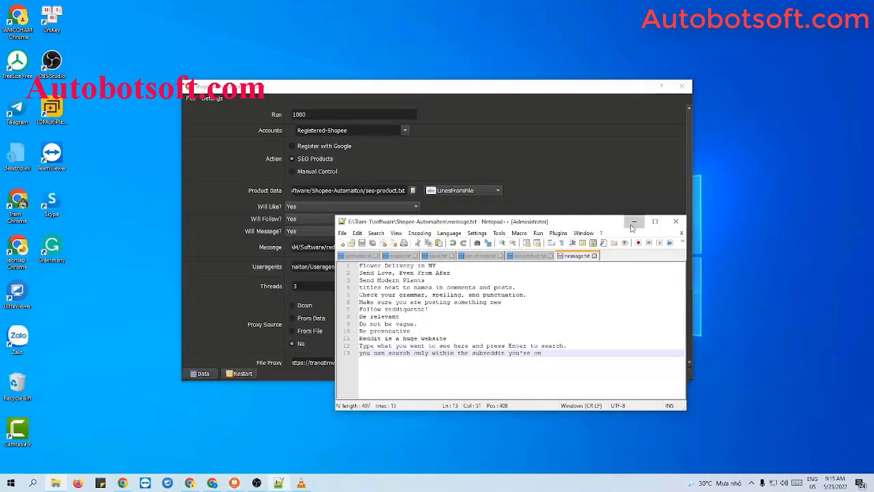
pyautogui.click(634, 221)
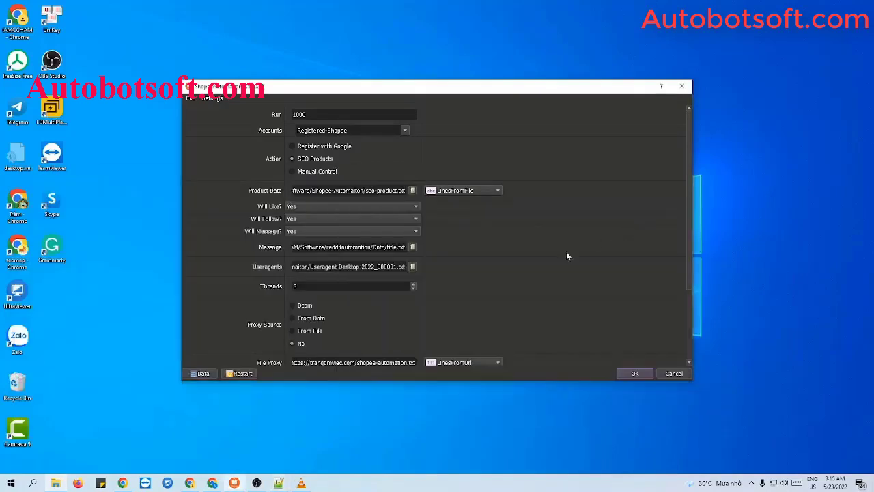
# Choose message.txt as the Message file and start the job with three browsers.
pyautogui.click(413, 247)
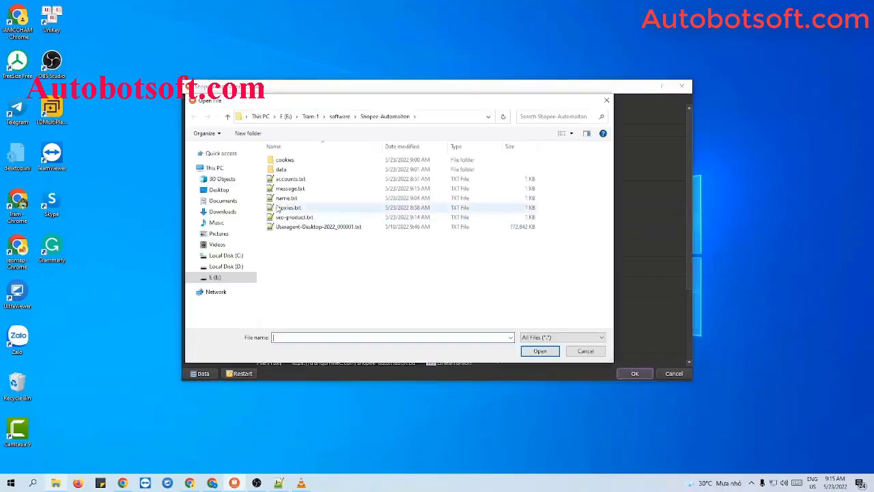
pyautogui.click(413, 188)
pyautogui.click(539, 351)
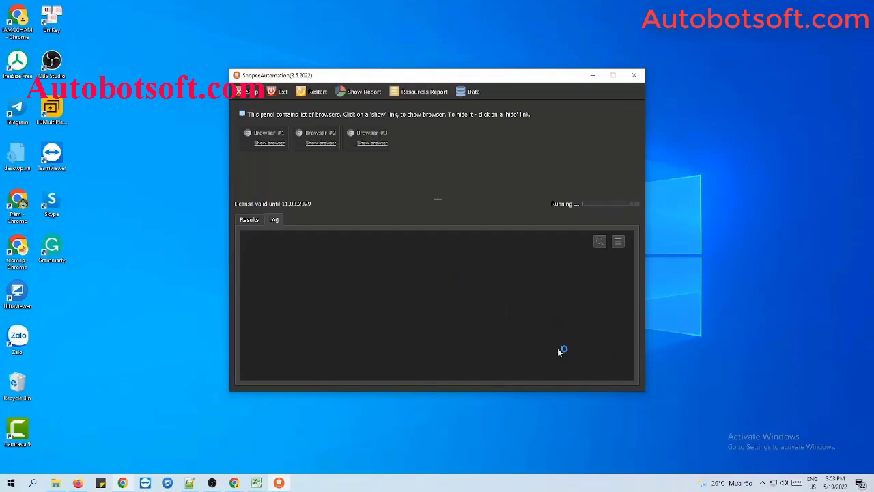
# Show Browser #1, tile all windows side by side, and widen the two browser windows.
pyautogui.click(270, 144)
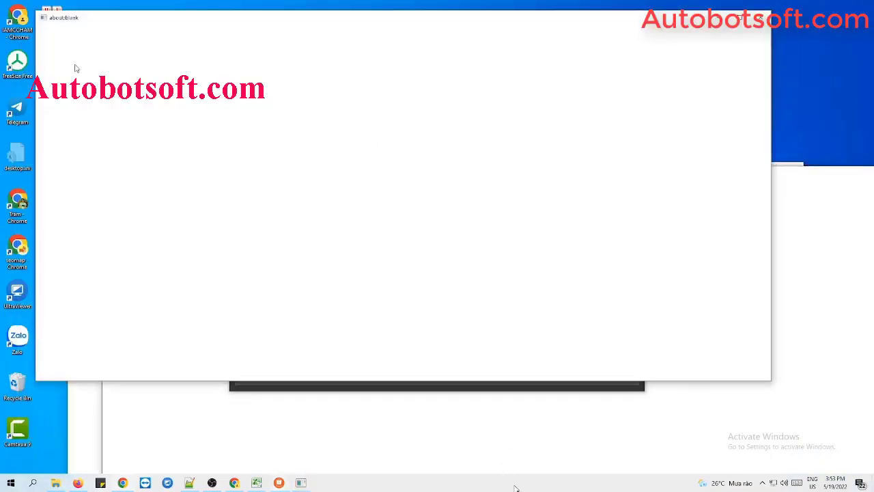
pyautogui.rightClick(516, 489)
pyautogui.click(588, 391)
pyautogui.moveTo(579, 353); pyautogui.dragTo(862, 359)
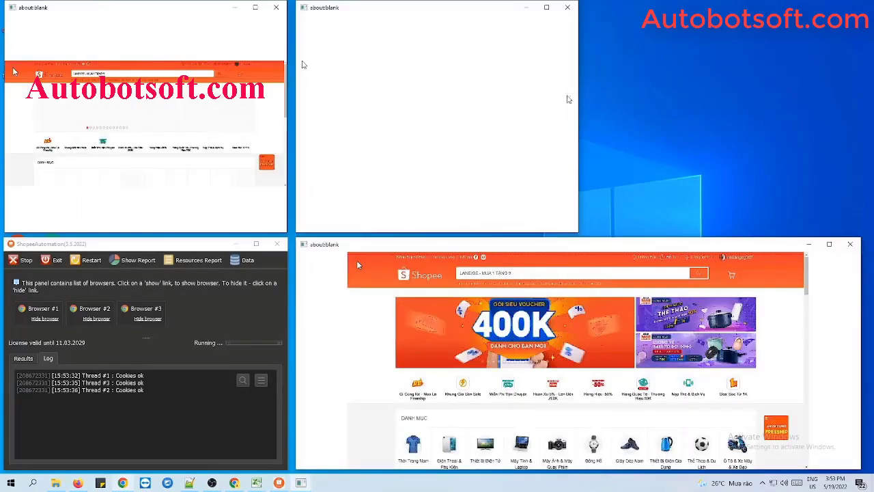
pyautogui.moveTo(578, 102); pyautogui.dragTo(863, 120)
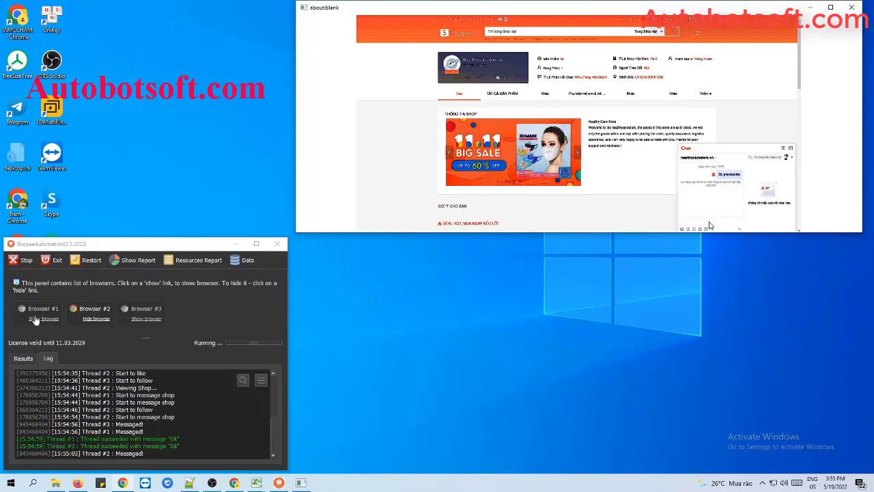
# Bring back bot browsers #1, #2 and #3 for the next round.
pyautogui.click(38, 317)
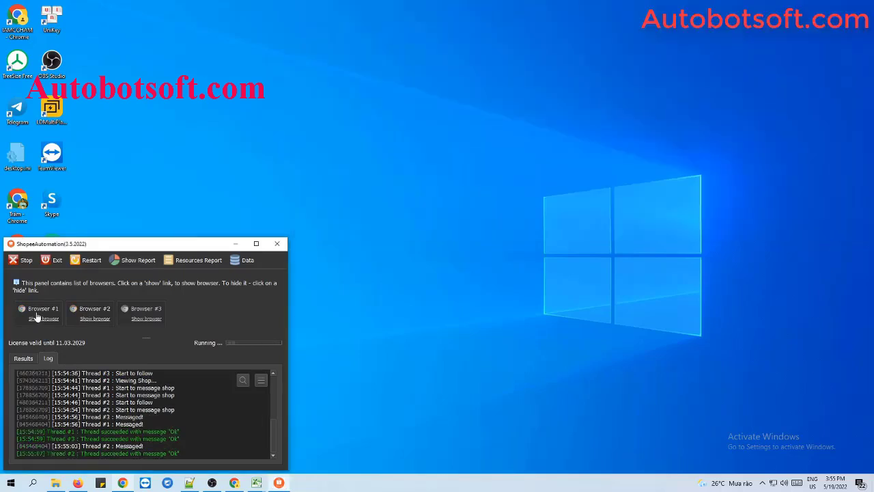
pyautogui.click(86, 323)
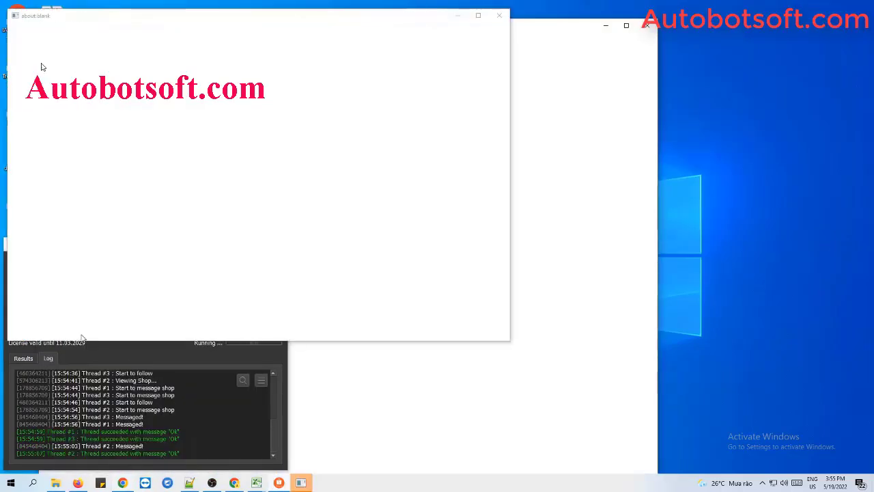
pyautogui.click(140, 318)
# Tile the windows side by side, widening the bottom-right and top-middle browsers.
pyautogui.rightClick(397, 479)
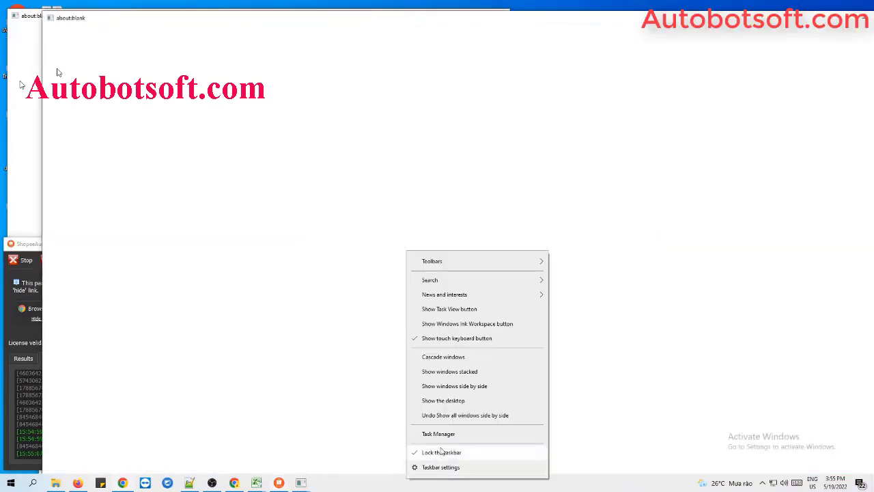
pyautogui.click(474, 389)
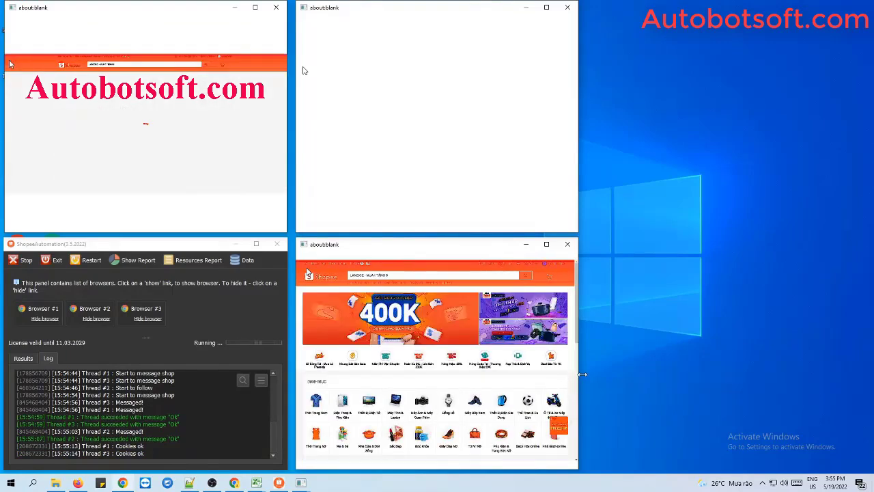
pyautogui.moveTo(580, 372); pyautogui.dragTo(857, 372)
pyautogui.moveTo(578, 135); pyautogui.dragTo(854, 146)
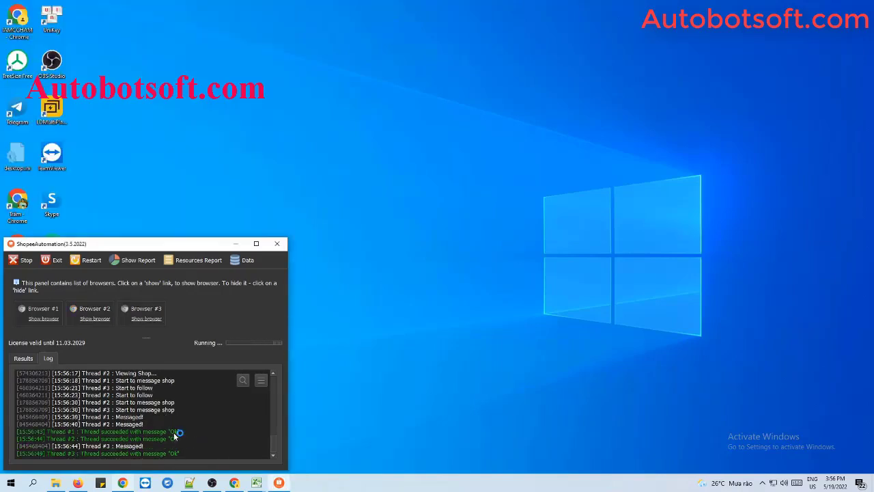
# Show two bot browsers again, tile windows side by side, and widen the right-hand browsers.
pyautogui.click(54, 318)
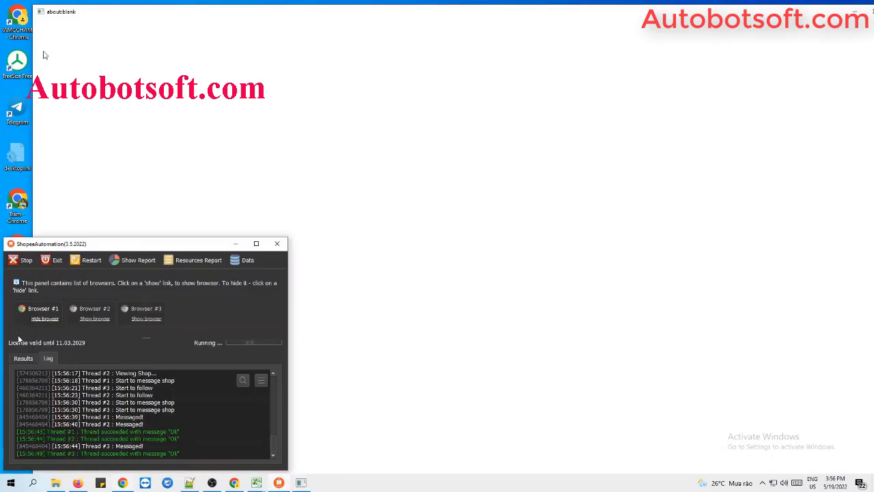
pyautogui.click(166, 427)
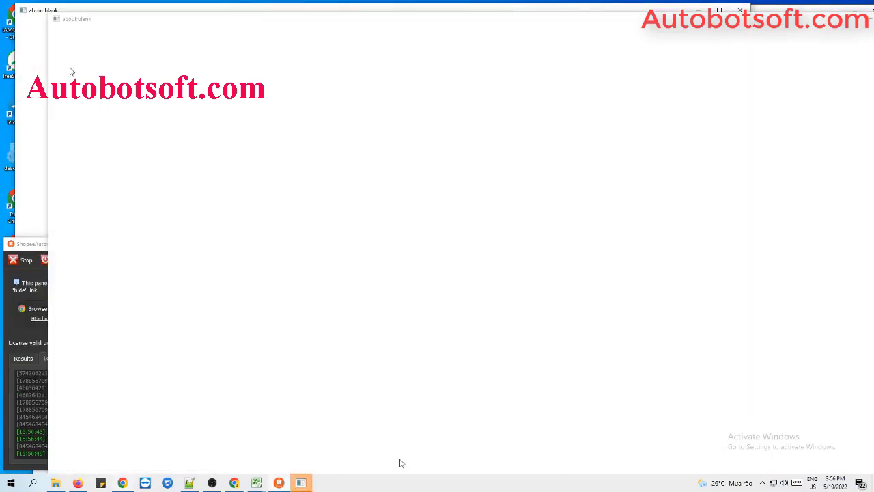
pyautogui.rightClick(431, 481)
pyautogui.click(490, 388)
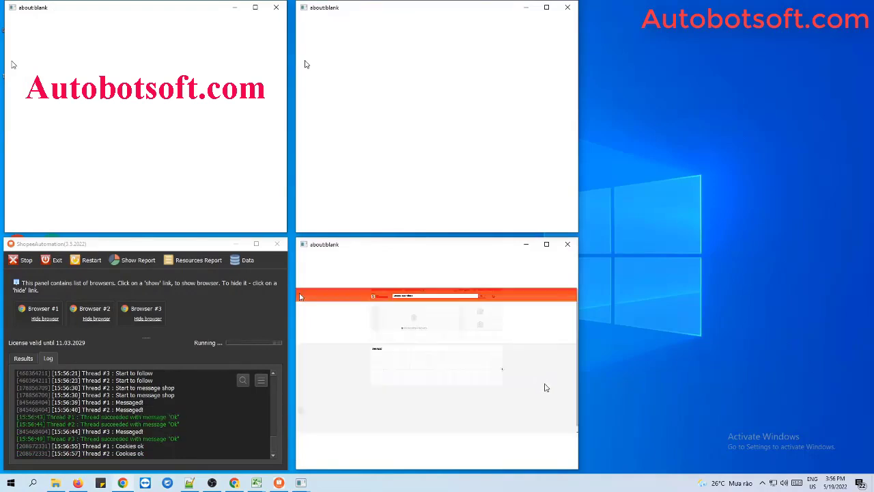
pyautogui.moveTo(579, 381); pyautogui.dragTo(865, 381)
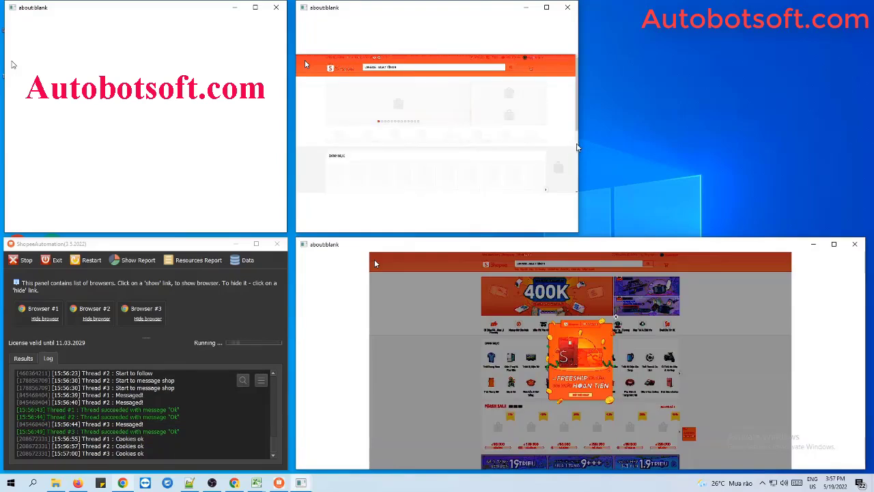
pyautogui.moveTo(577, 140); pyautogui.dragTo(864, 156)
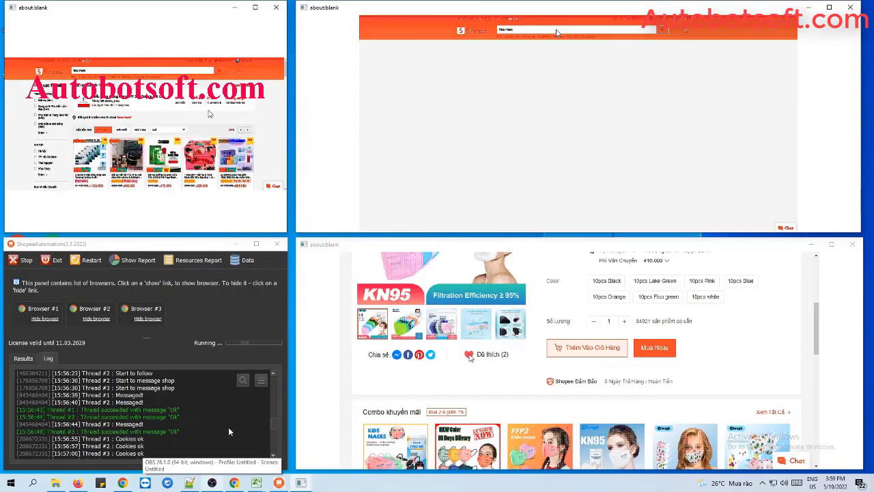
# Open the Stop dialog for the running job, with Stop type set to Stop instant.
pyautogui.scroll(-10, 229, 429)
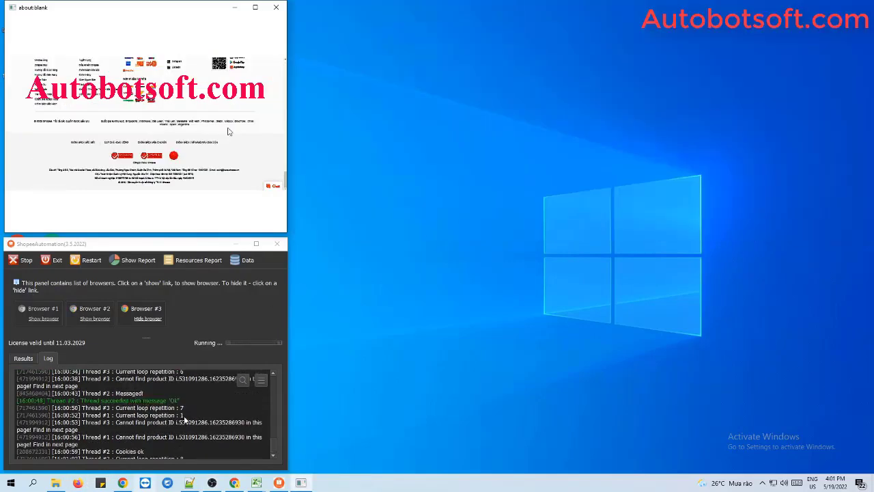
pyautogui.scroll(5, 184, 418)
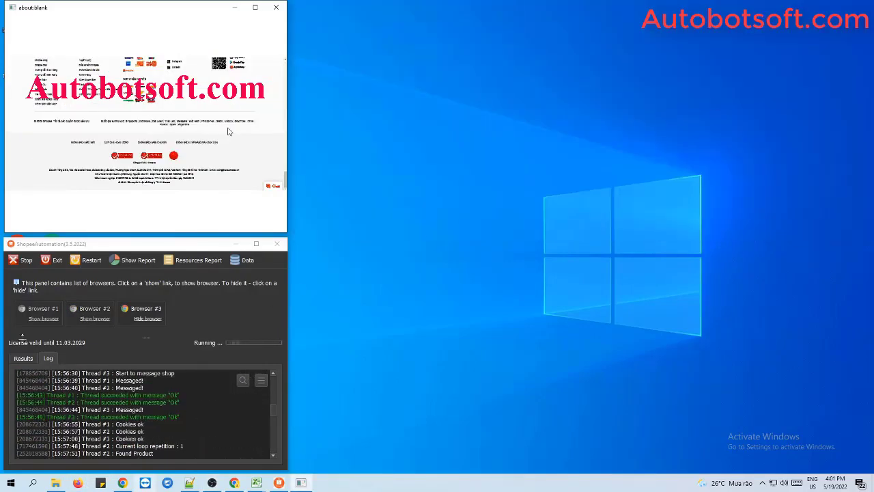
pyautogui.click(17, 265)
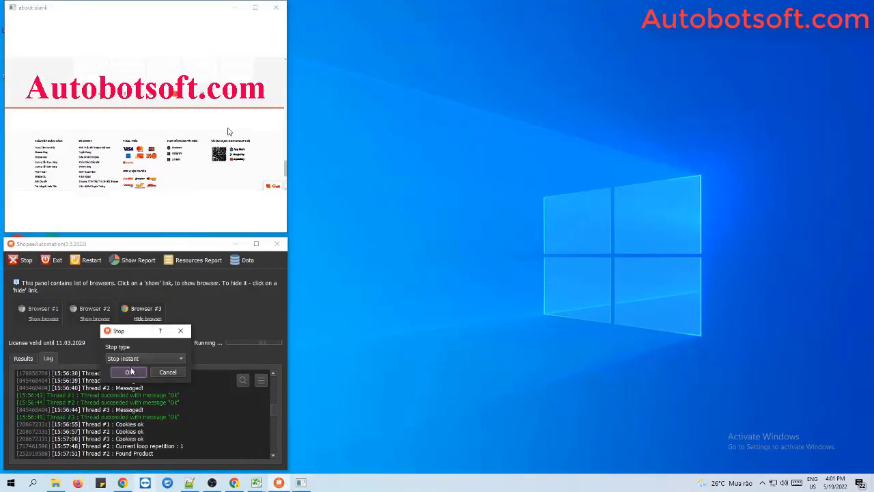